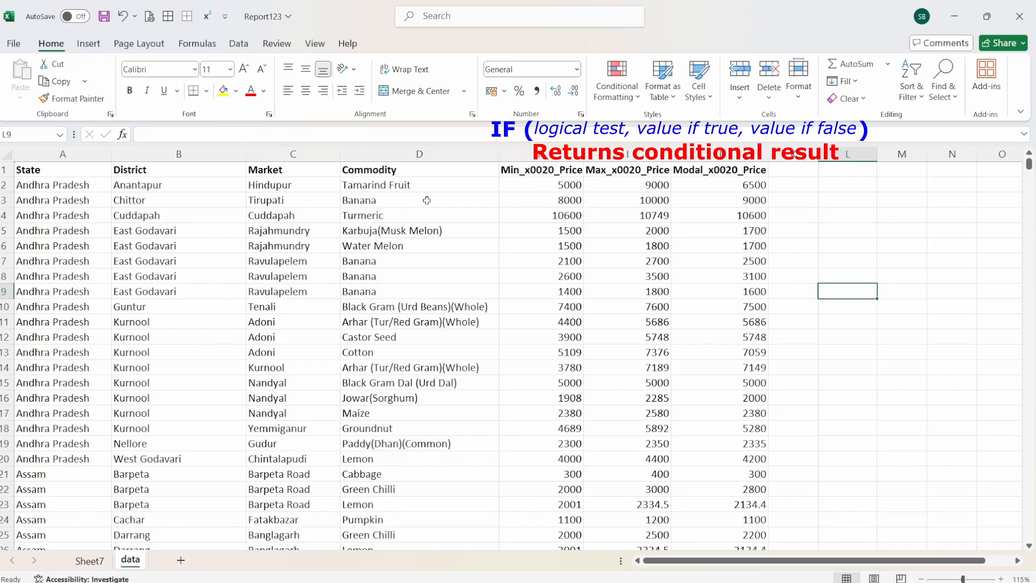
Start an IF formula in cell L7 that tests whether D3 equals "Banana"
left_click(426, 200)
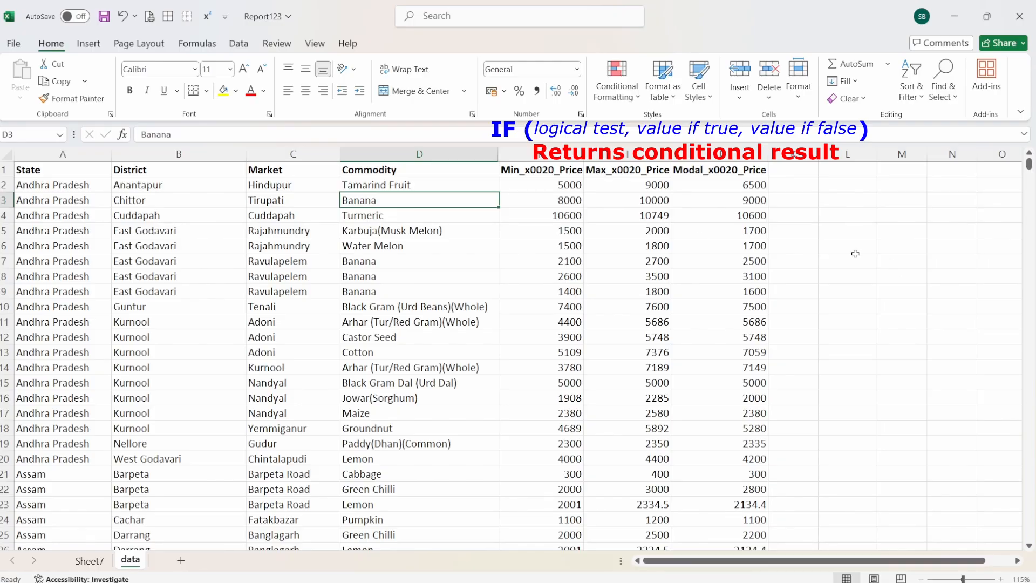
left_click(836, 257)
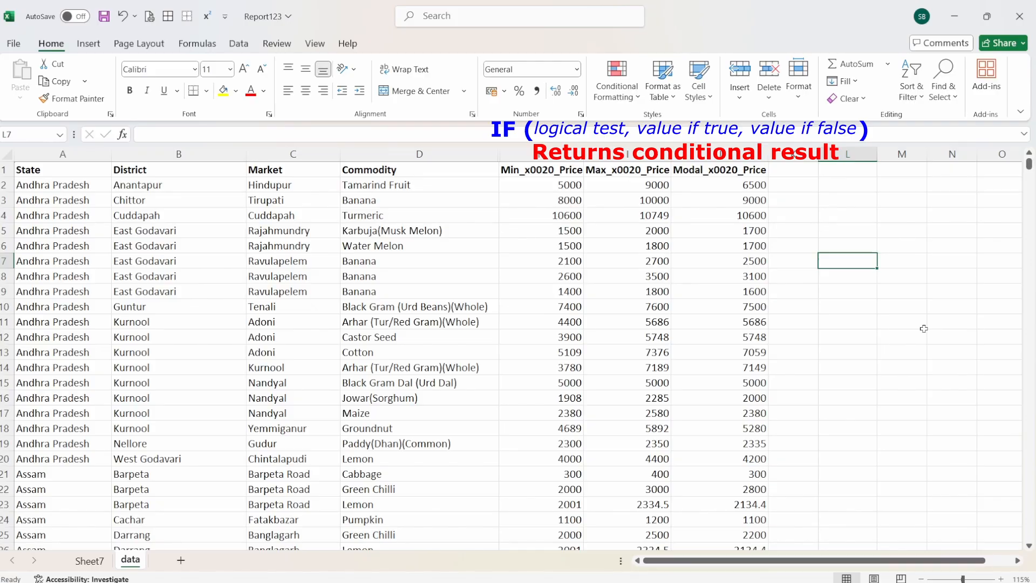
type("=")
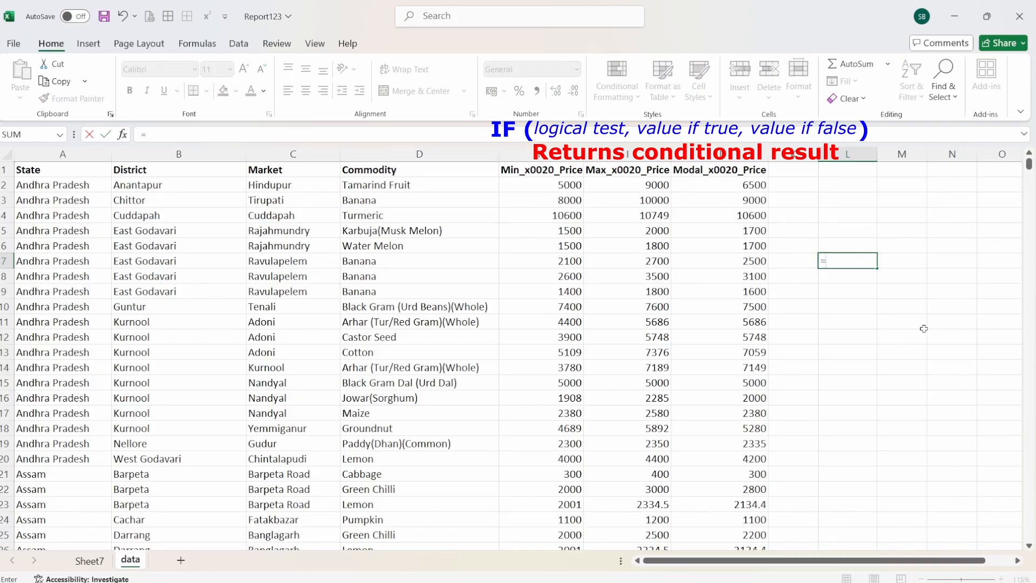
type("if")
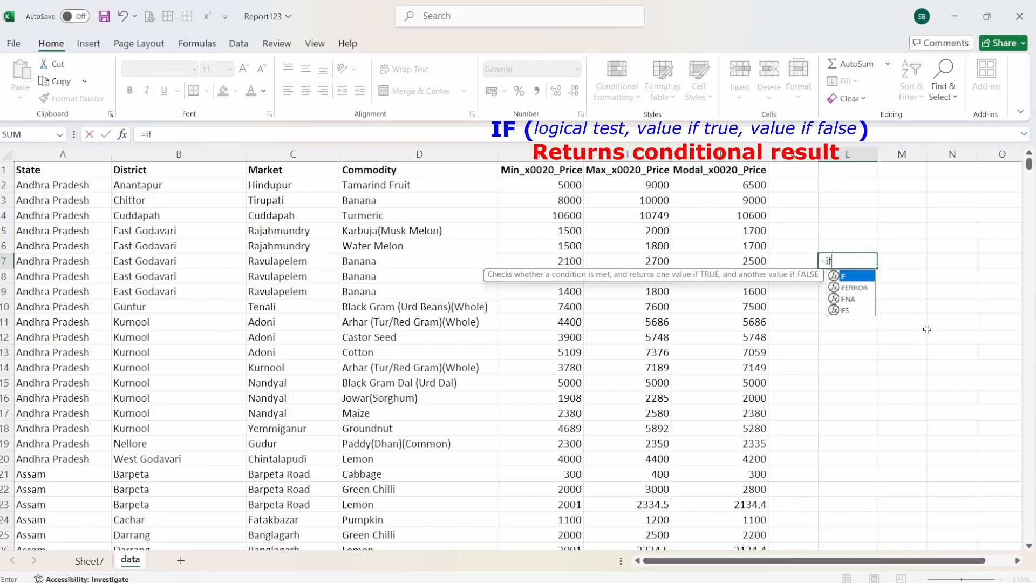
key("Tab")
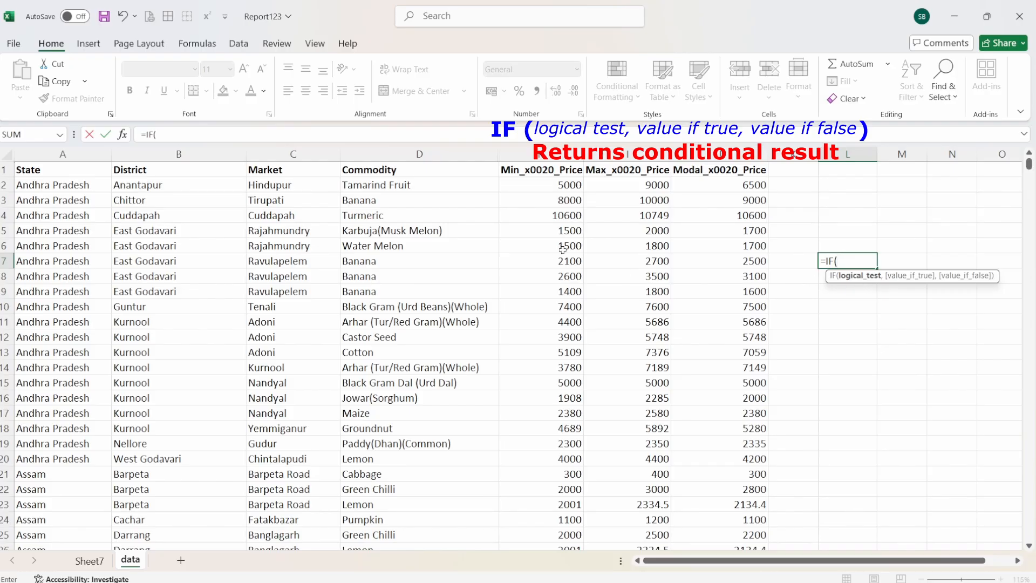
left_click(393, 200)
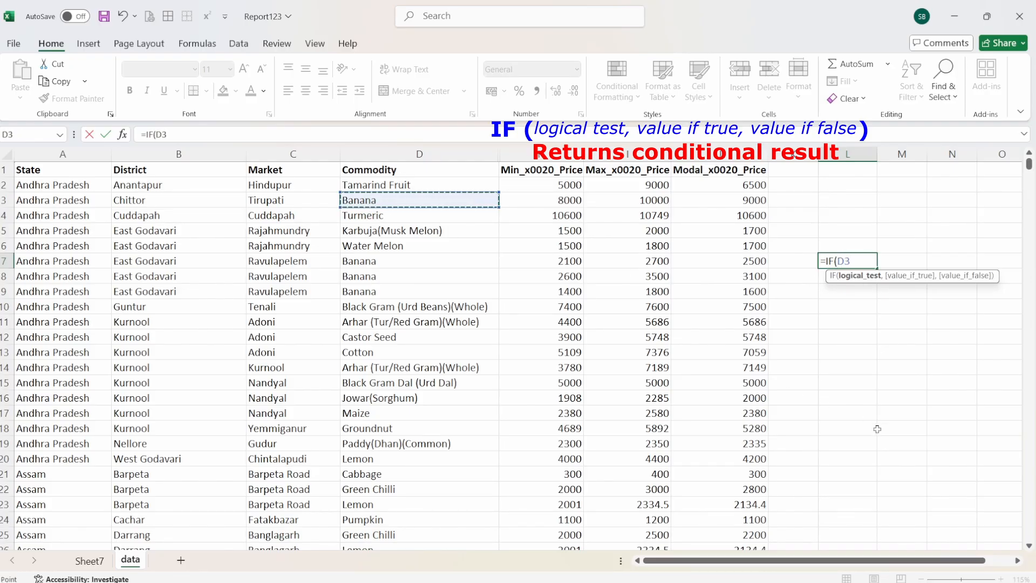
type("=")
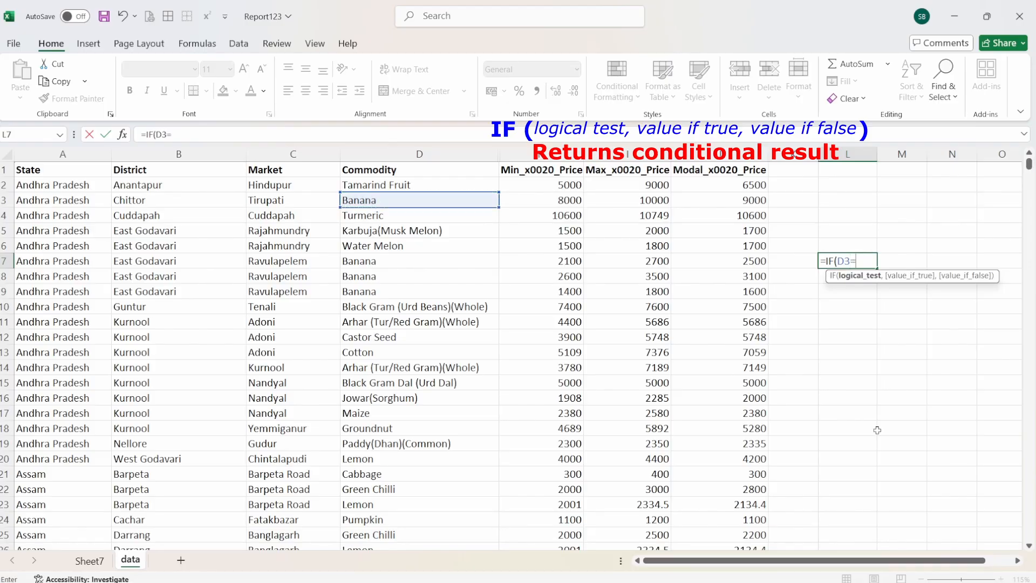
type("\"Banana\"")
type(",")
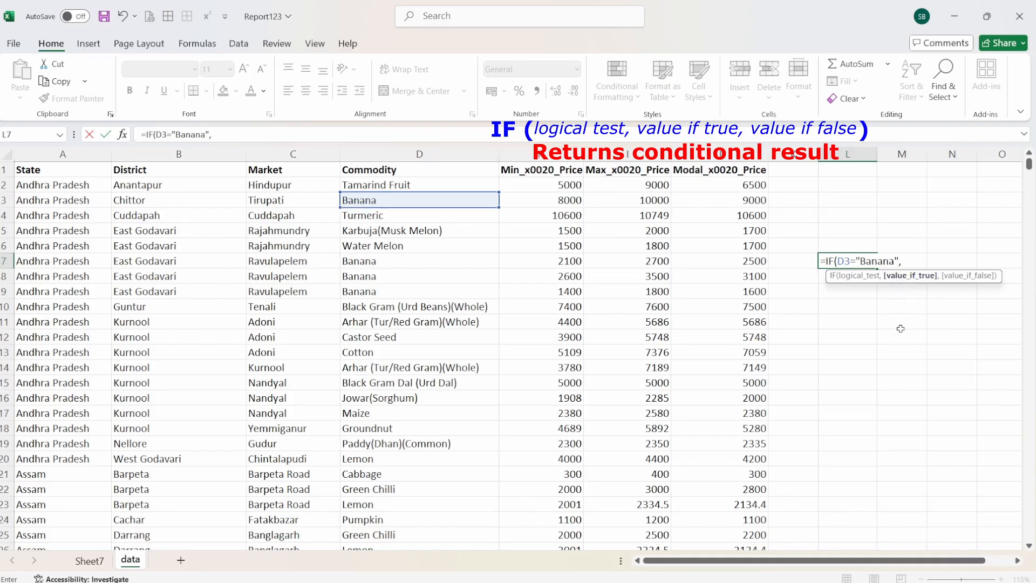
Complete the L7 formula so it returns H3*2 when the test is true and H3 when it is false
left_click(570, 200)
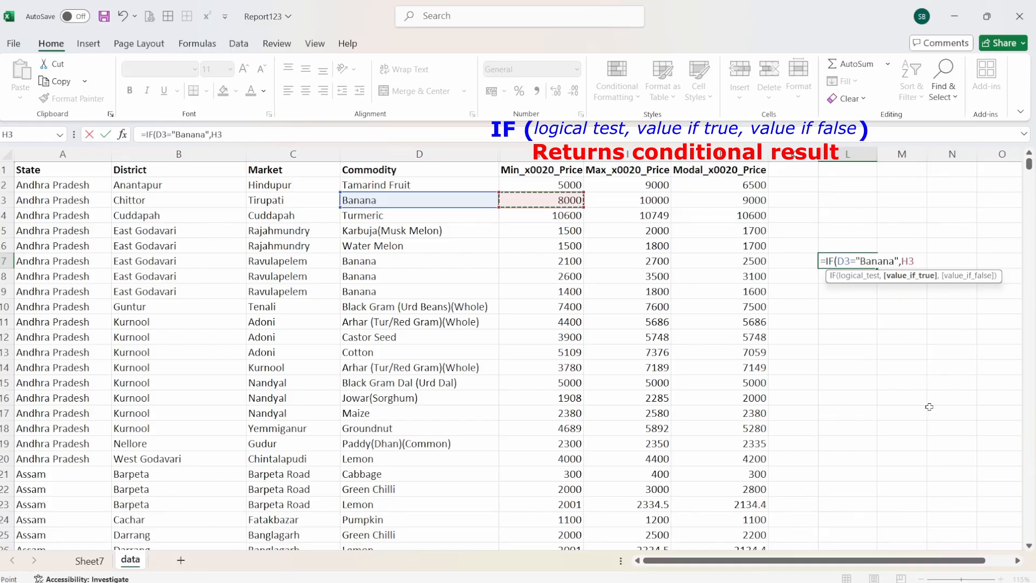
type("*2")
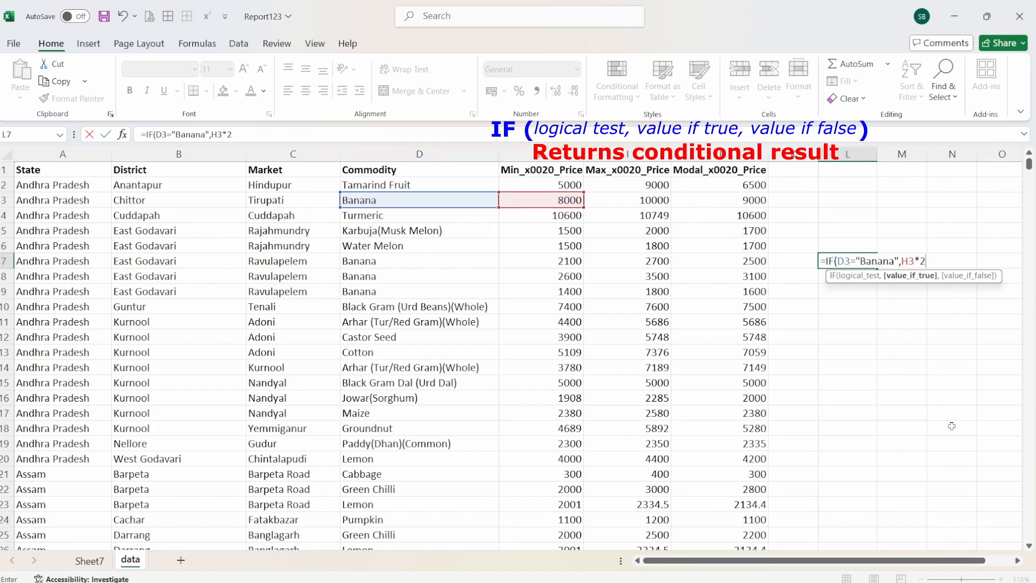
type(",")
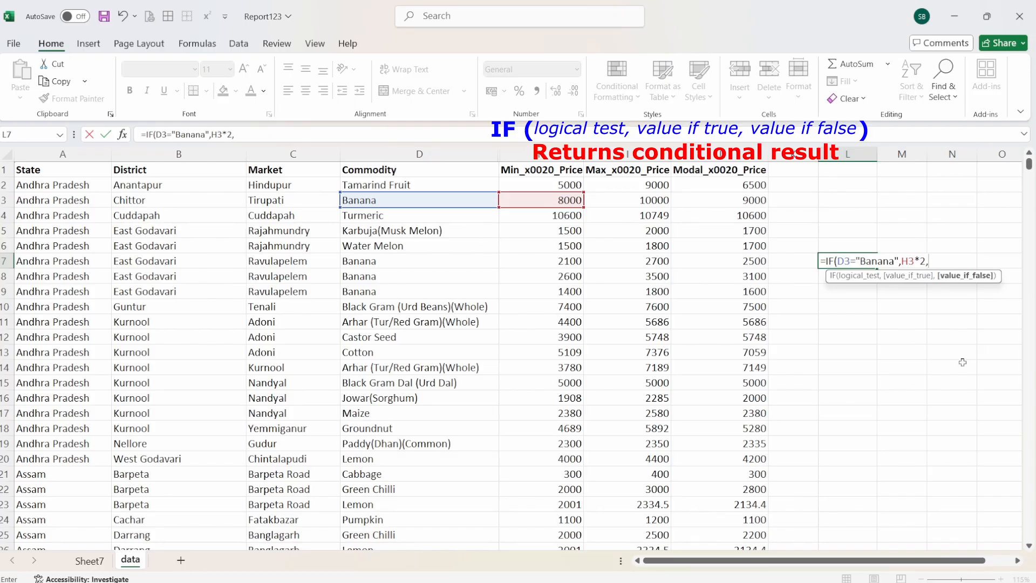
left_click(558, 200)
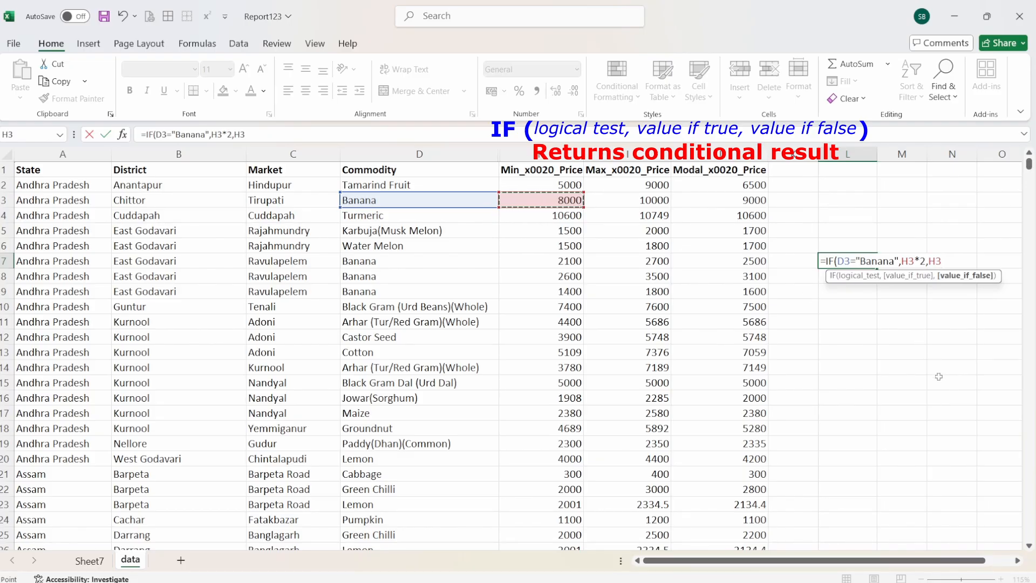
type(")")
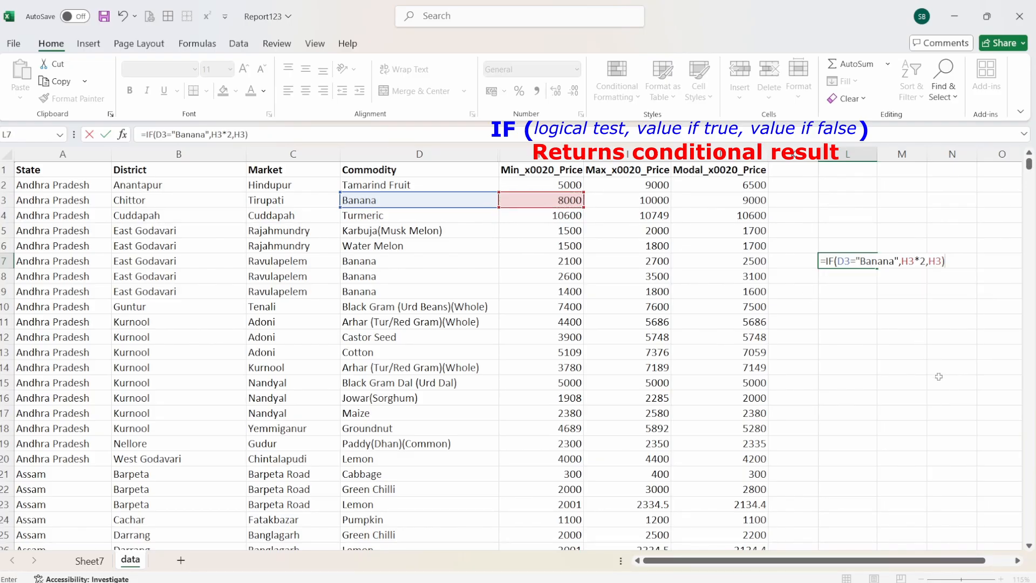
key("Return")
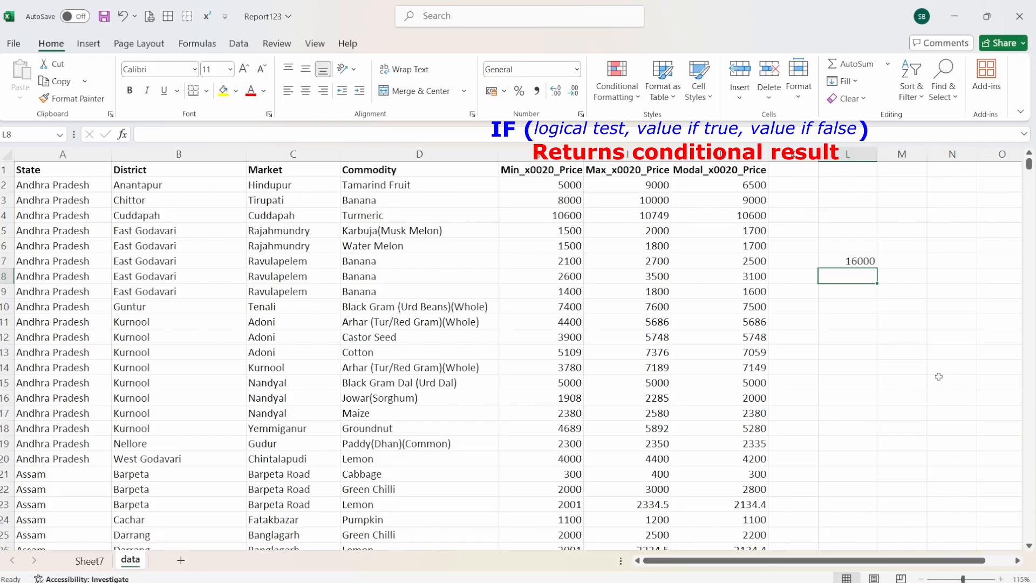
Change the comparison text in the L7 IF formula to "Lemon"
left_click(854, 260)
double_click(854, 260)
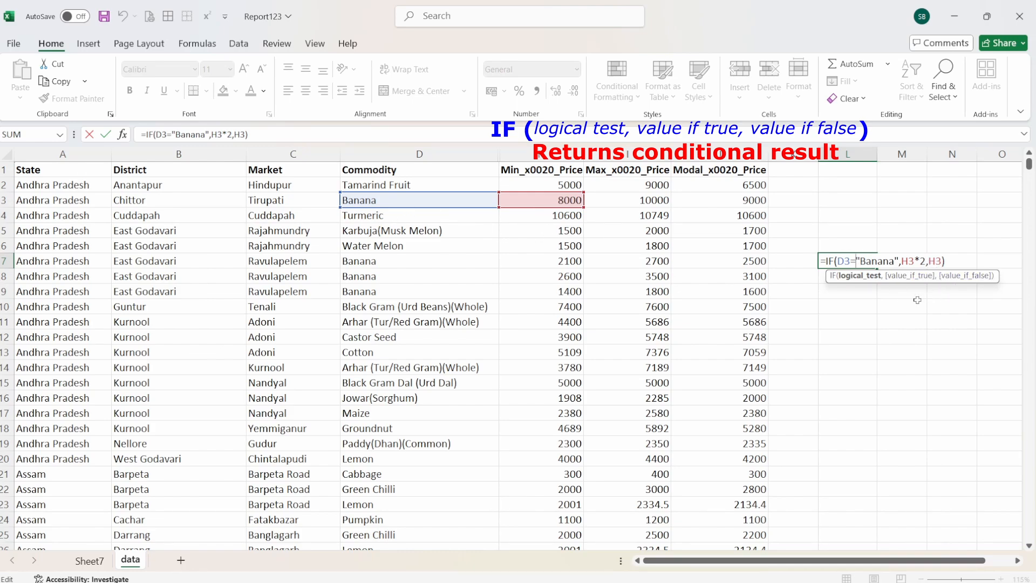
left_click_drag(861, 260, 895, 260)
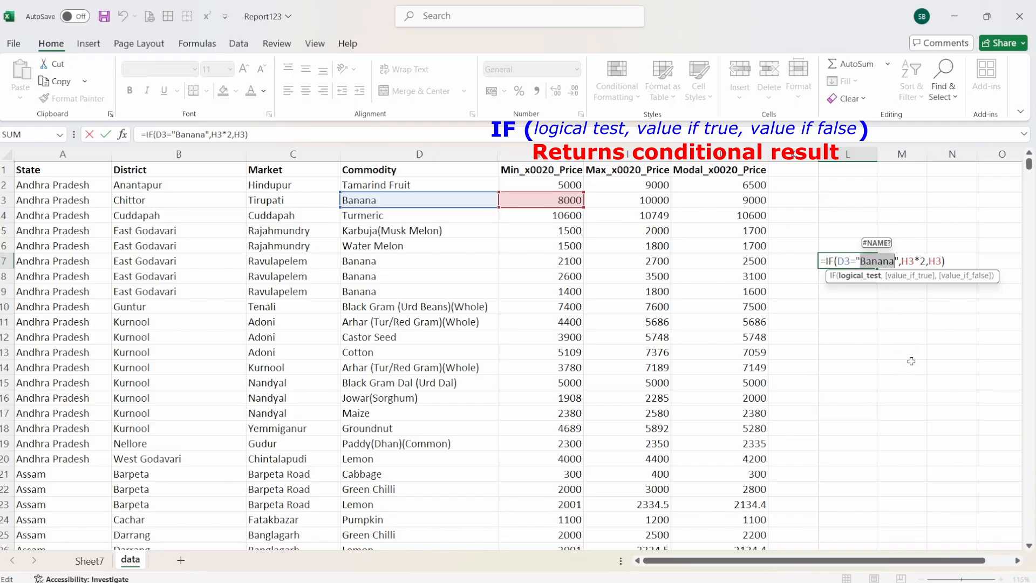
type("Lemon")
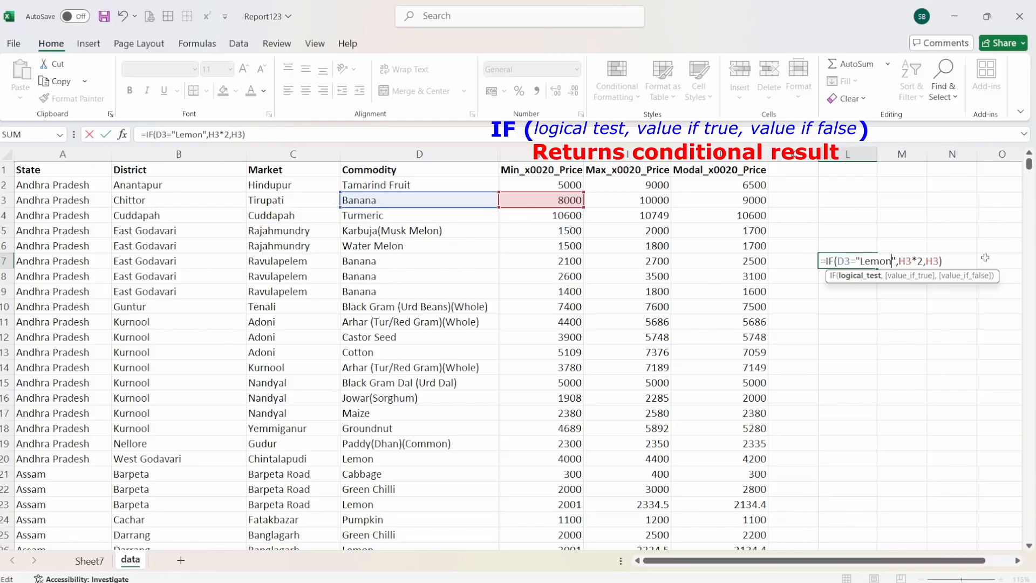
key("Return")
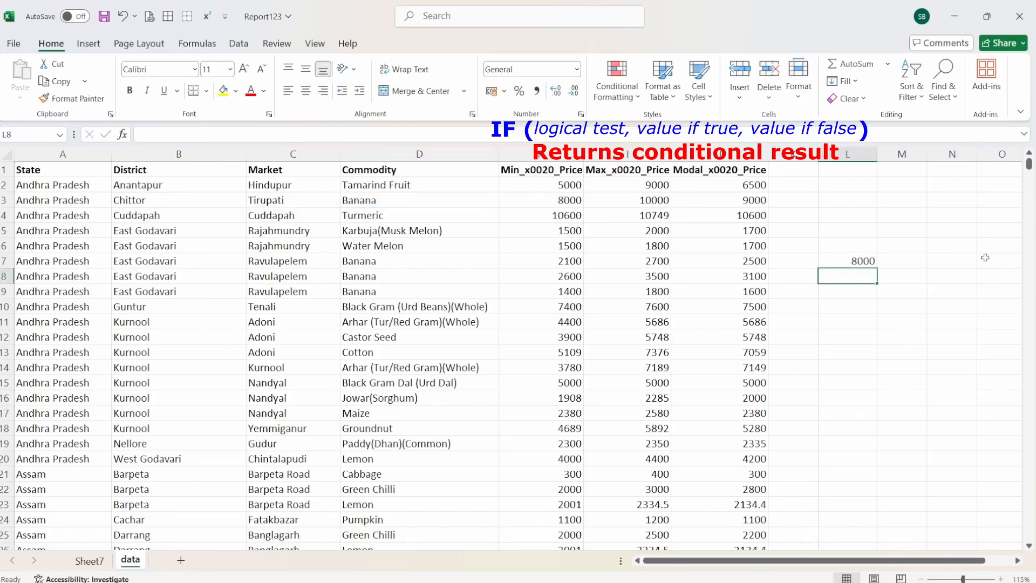
Remove the value-if-false argument from the L7 formula, leaving =IF(D3="Lemon",H3*2)
double_click(838, 264)
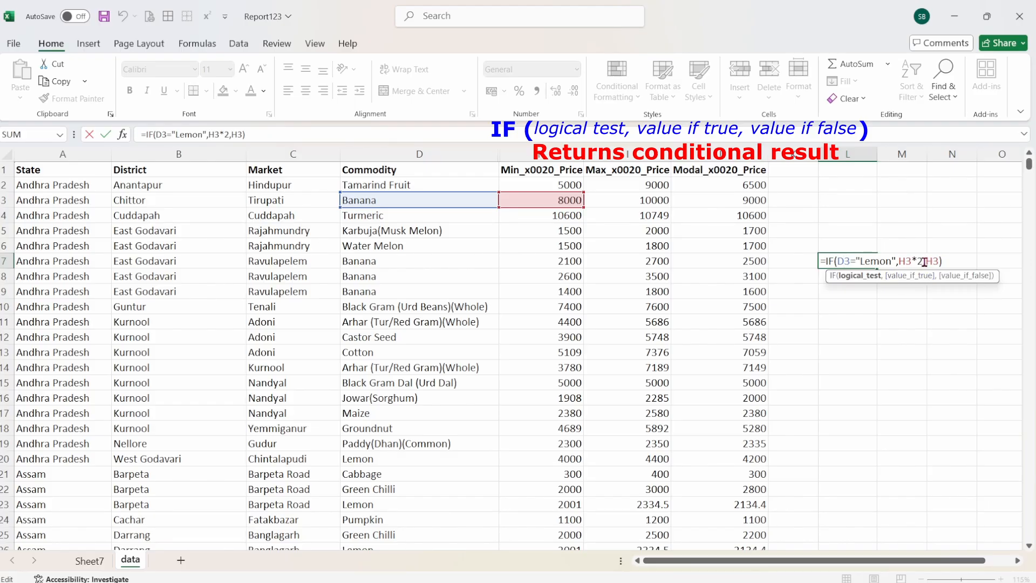
key("Delete")
key("Delete")
key("Delete")
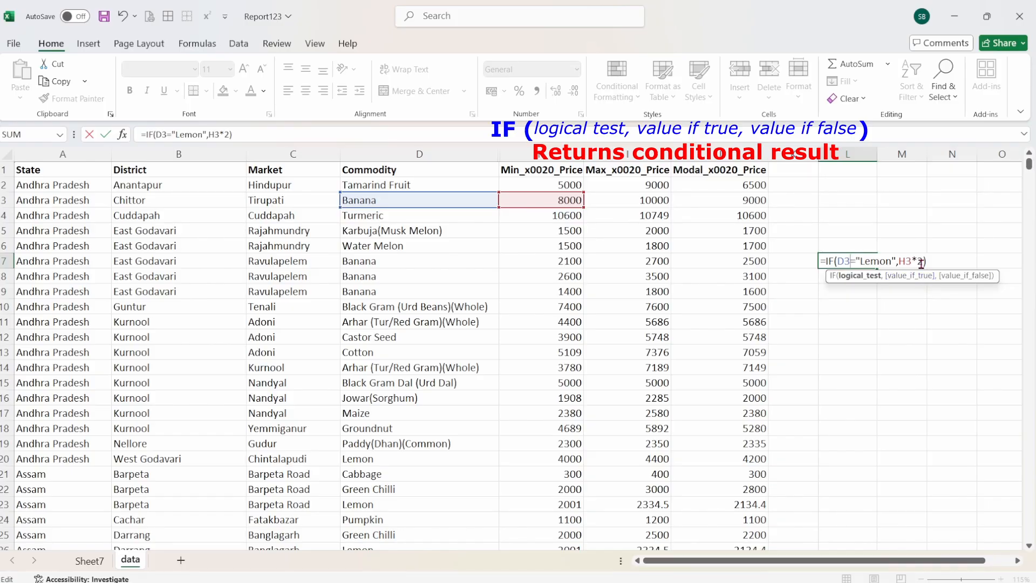
key("Return")
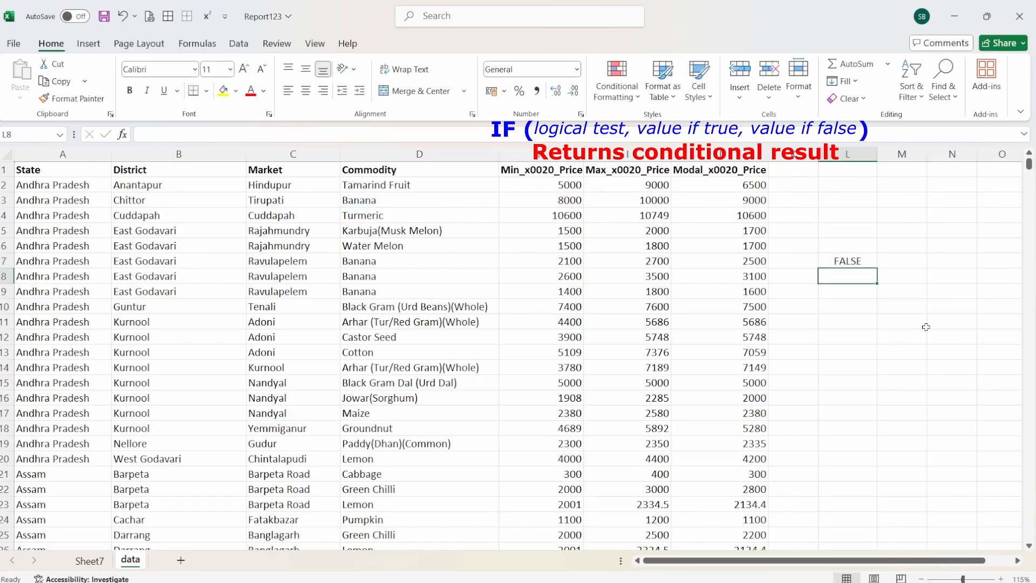
Add 0 as the value-if-false argument of the IF formula in L7
double_click(865, 260)
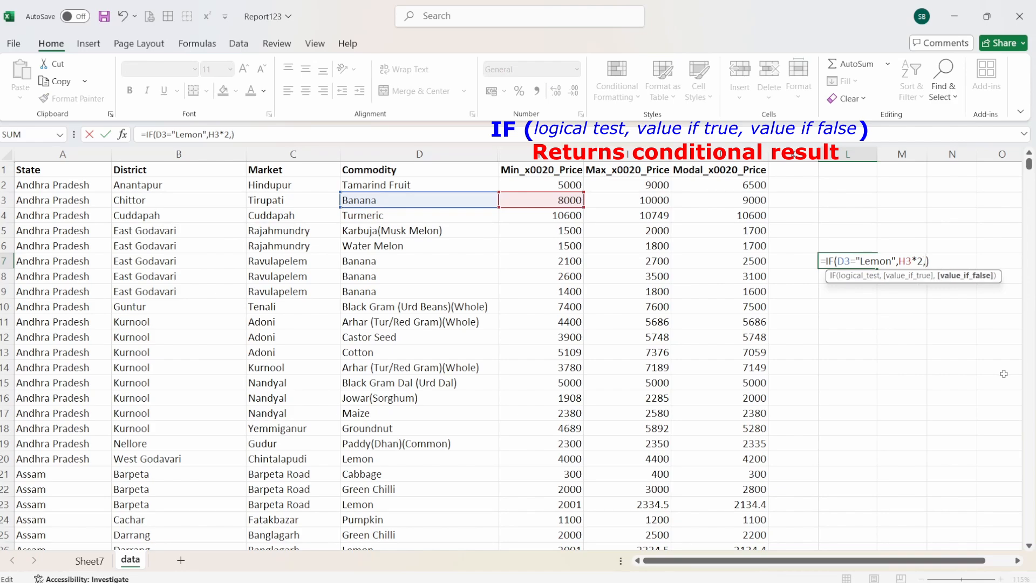
type(",0")
key("Return")
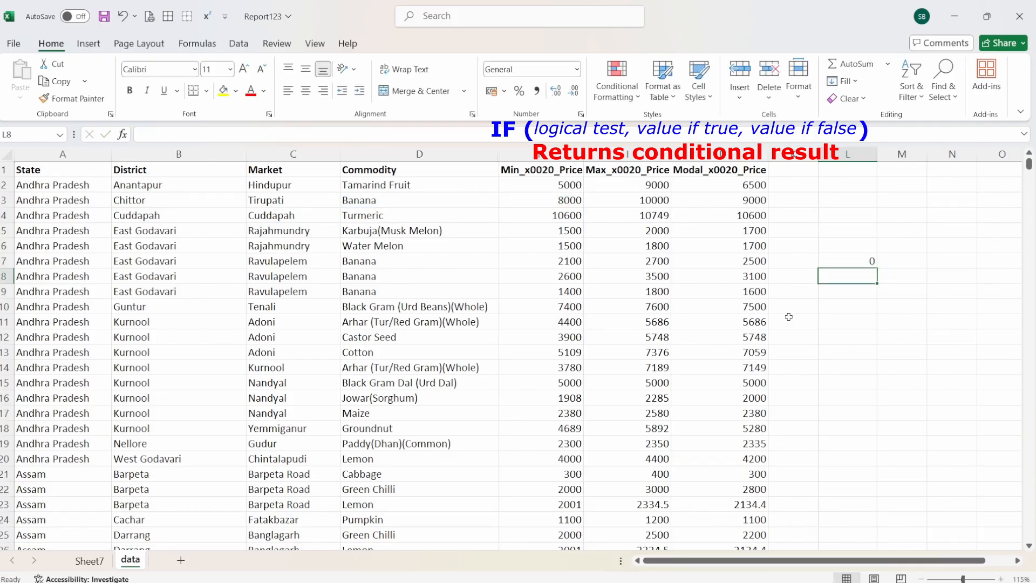
Rewrite the L7 formula to test D3 for "Banana", returning "Yes" if true and "No" if false
left_click(854, 259)
double_click(854, 260)
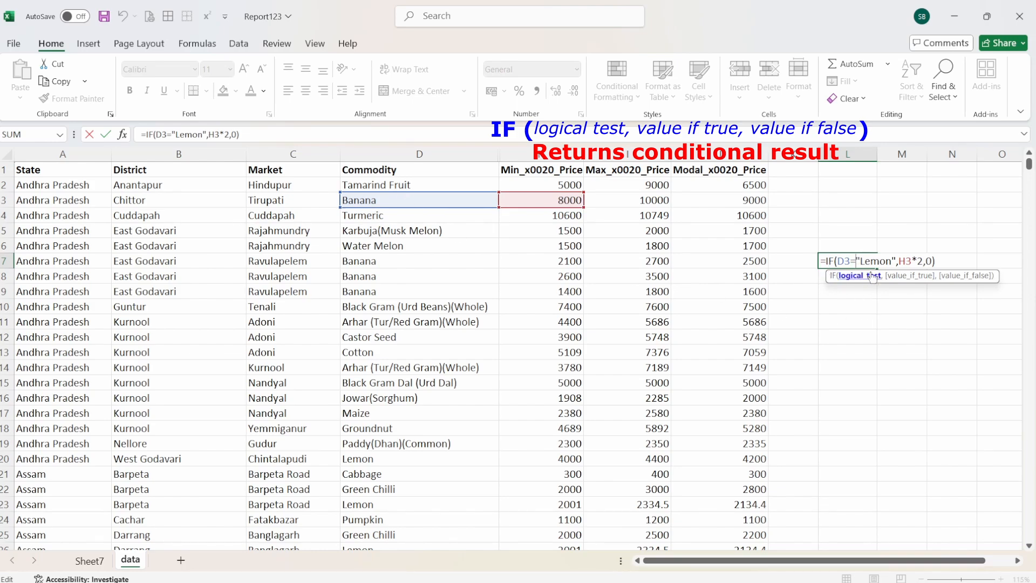
left_click_drag(861, 261, 893, 262)
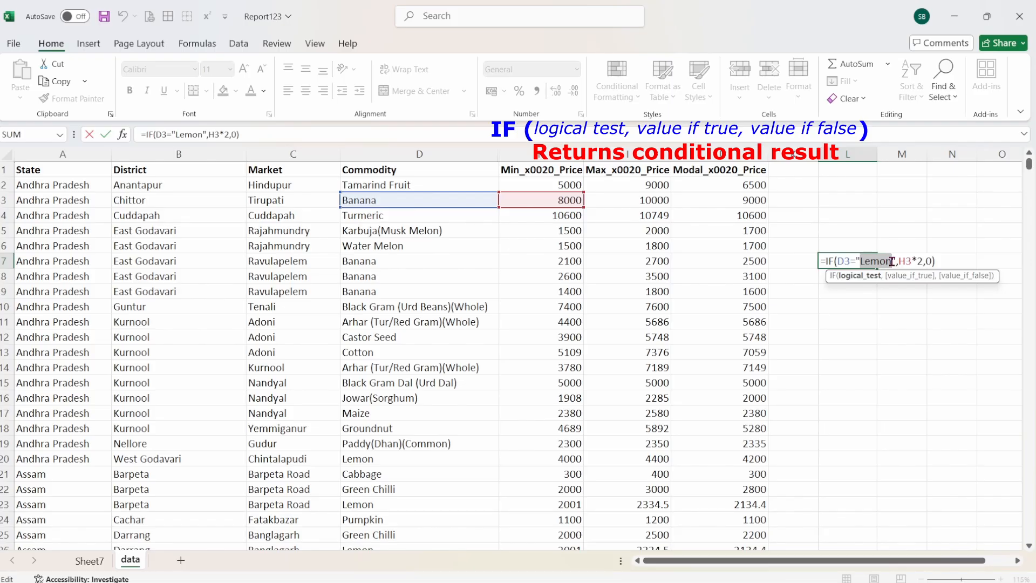
type("Banana")
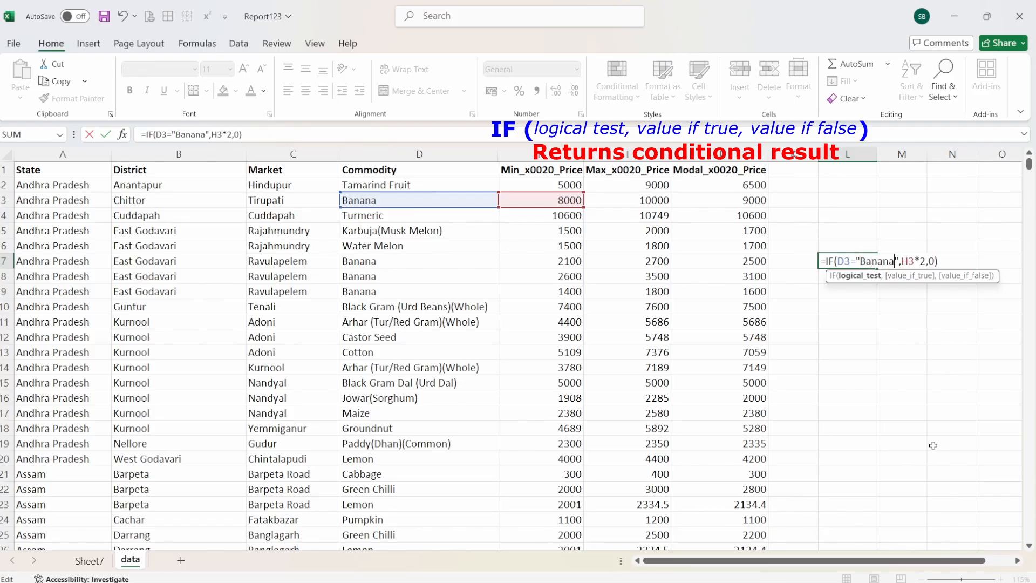
left_click_drag(901, 261, 941, 262)
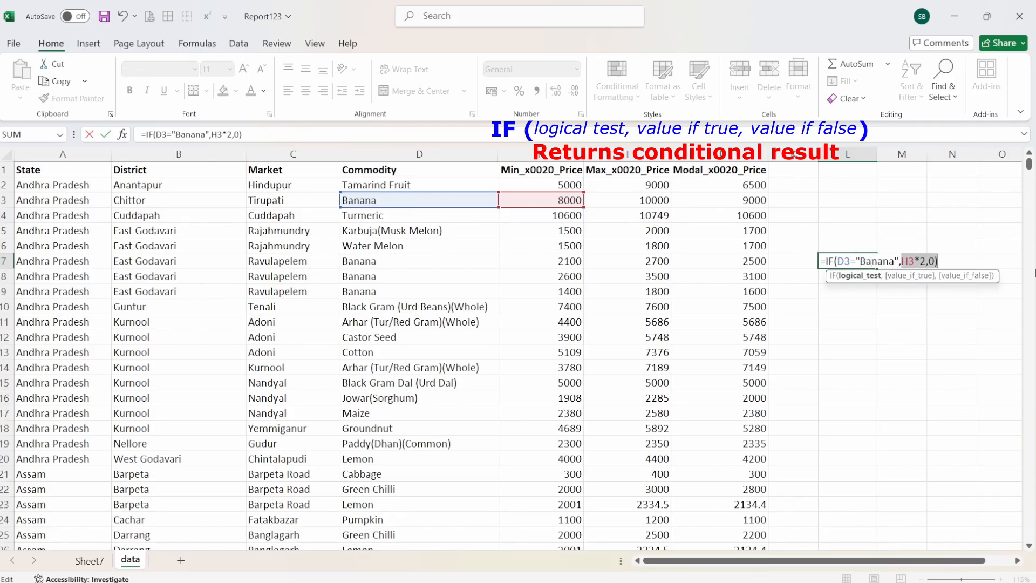
key("BackSpace")
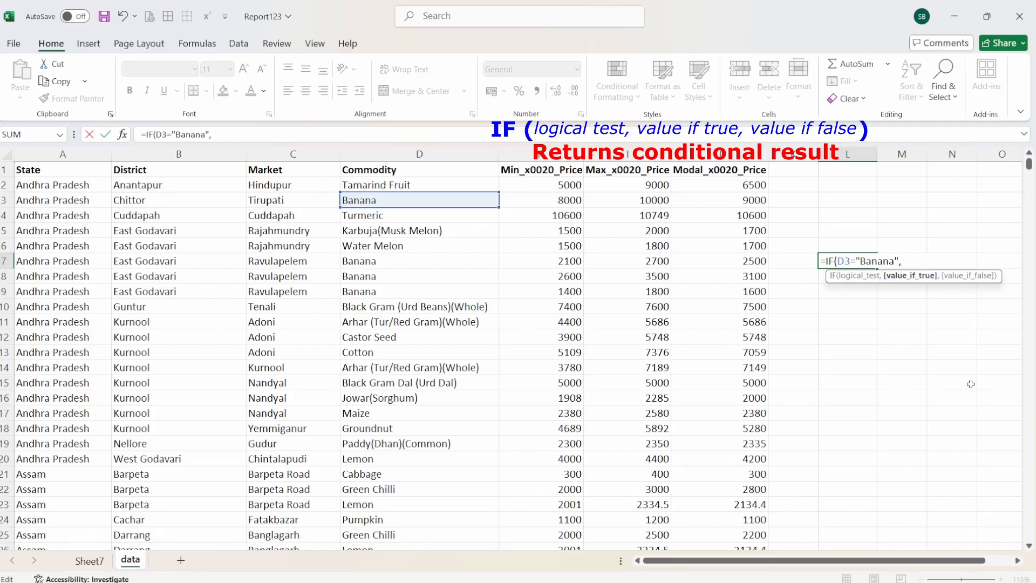
type("\"Yes\",")
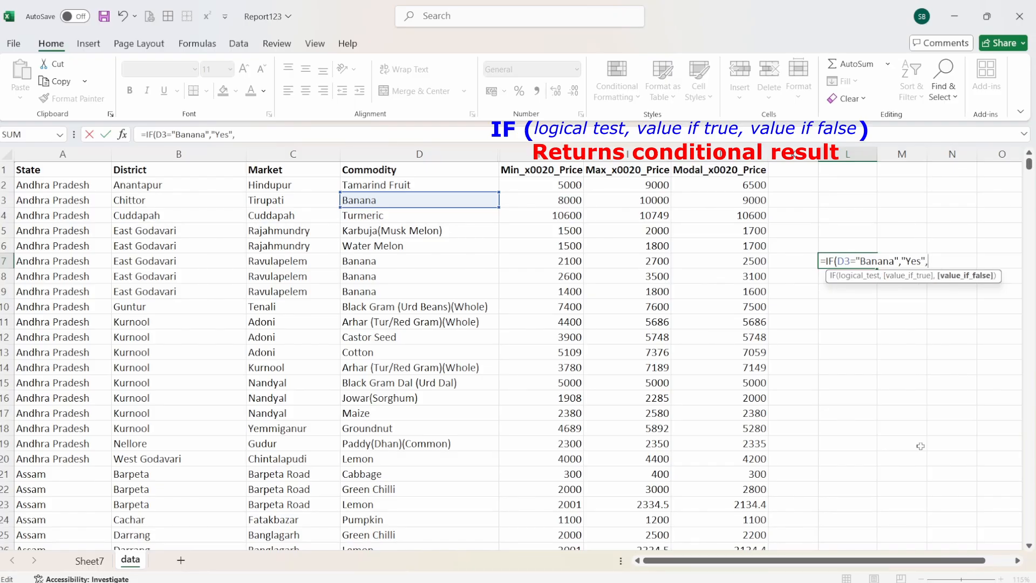
type("\"No\")")
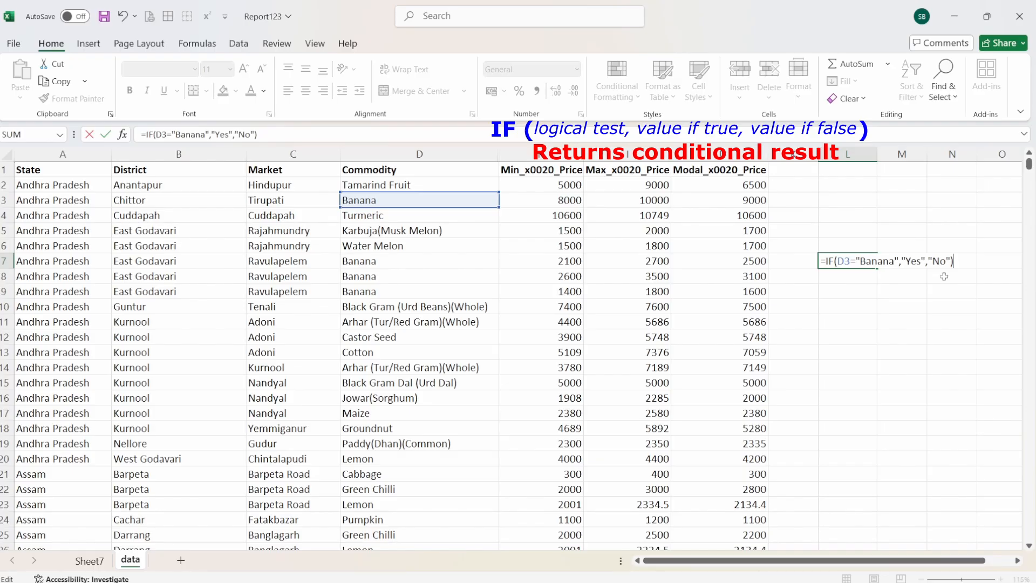
key("Return")
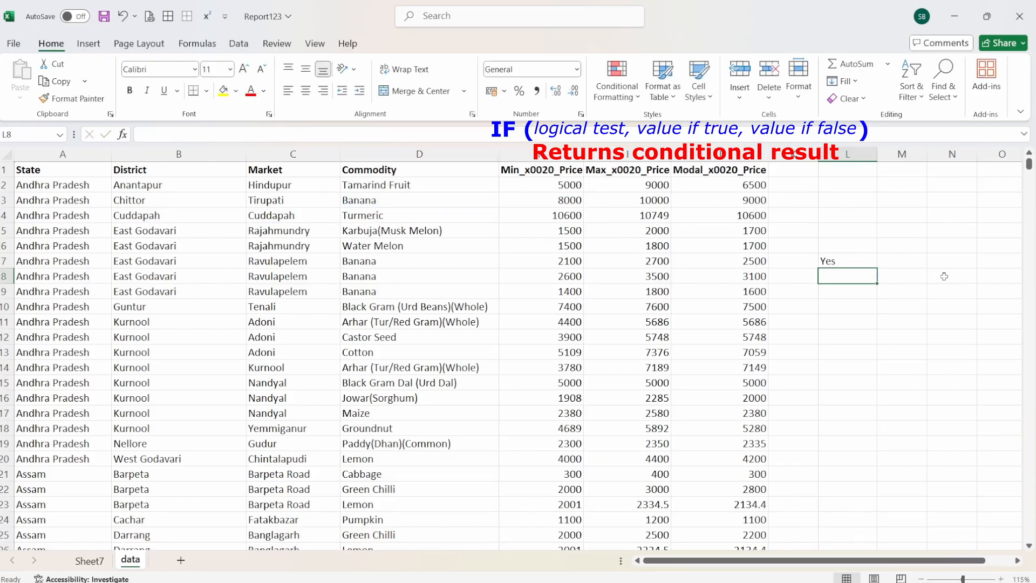
Replace the tested commodity in the L7 Yes/No formula with "Lemon"
double_click(866, 258)
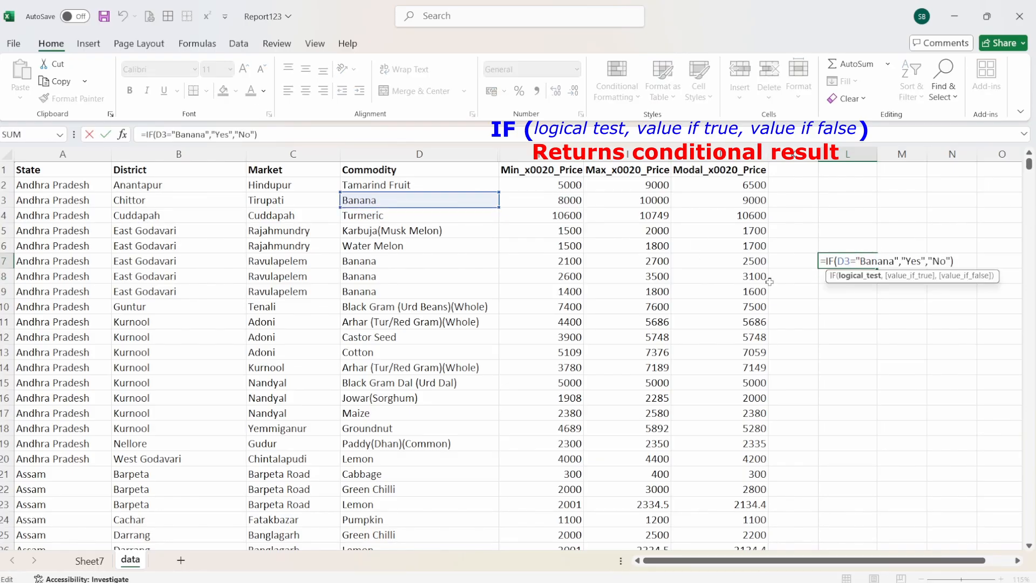
double_click(874, 261)
left_click(886, 263)
left_click_drag(894, 262, 861, 263)
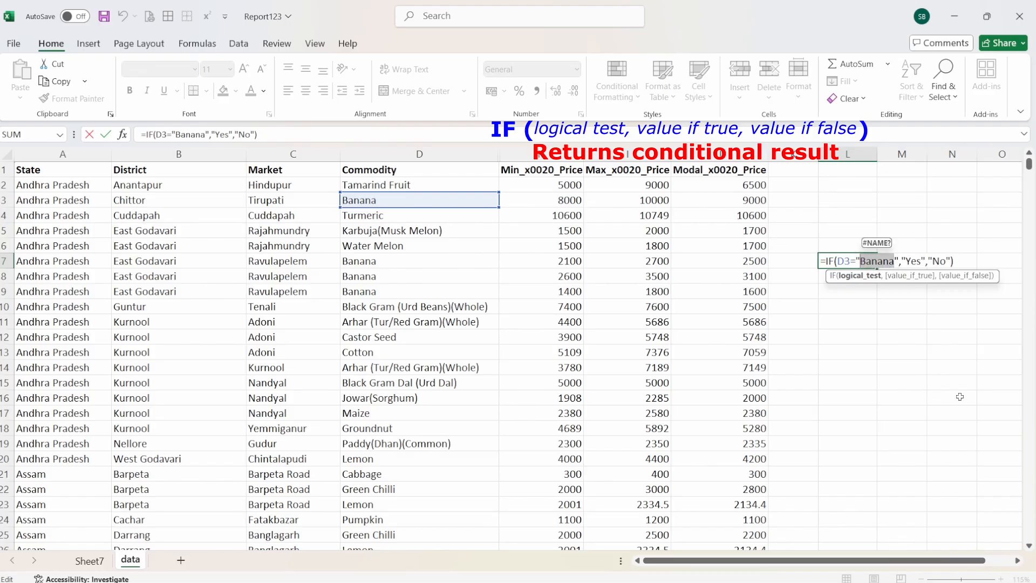
type("Lemon")
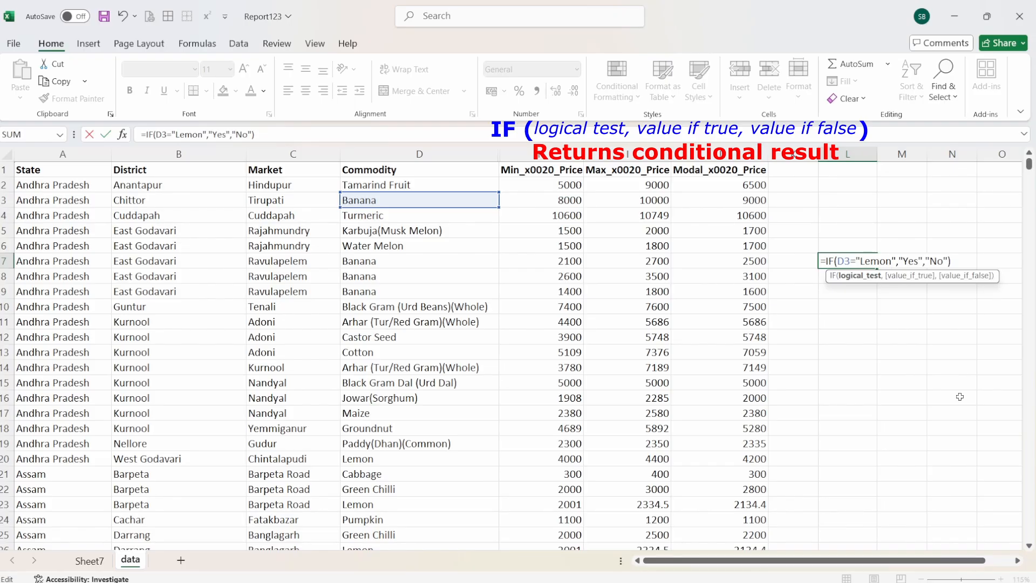
key("Return")
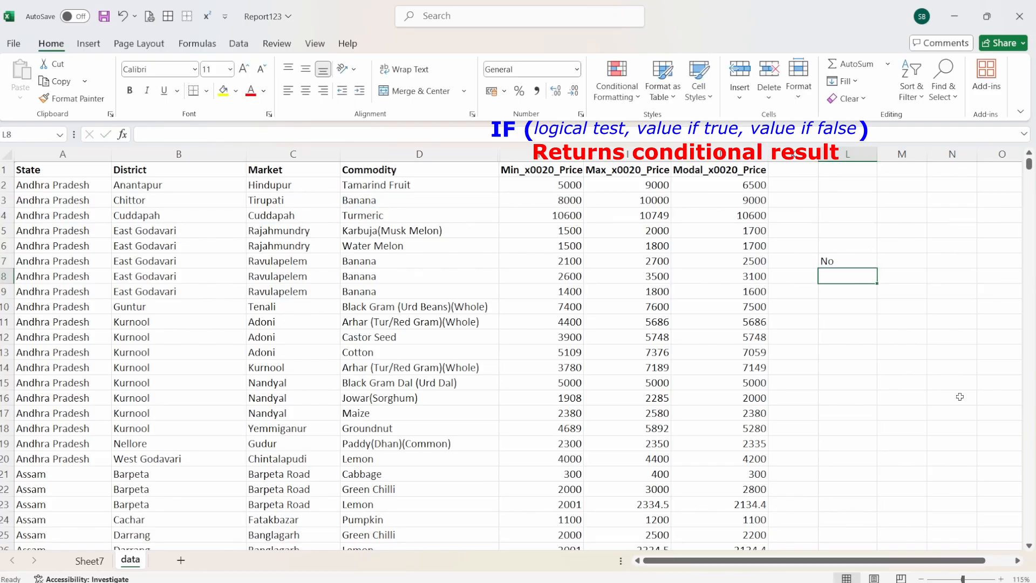
Replace "Yes" with True and "No" with False in the L7 IF formula
double_click(849, 263)
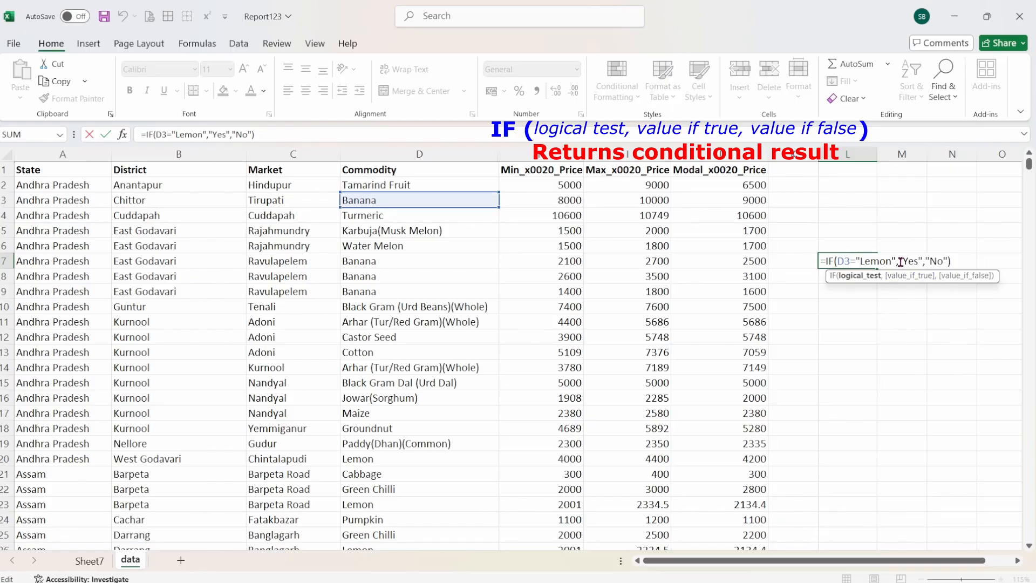
left_click_drag(907, 261, 925, 261)
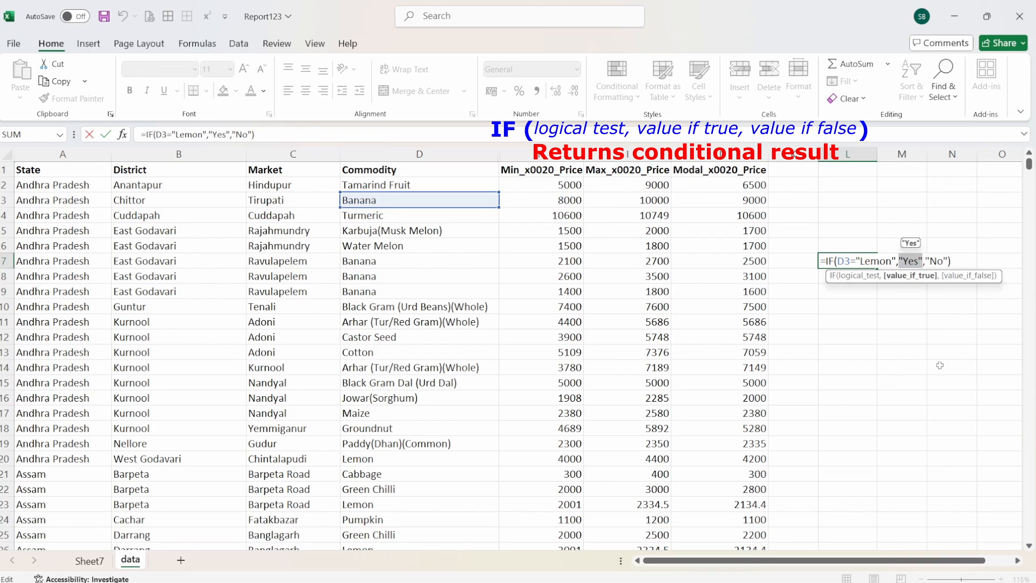
type("Tru")
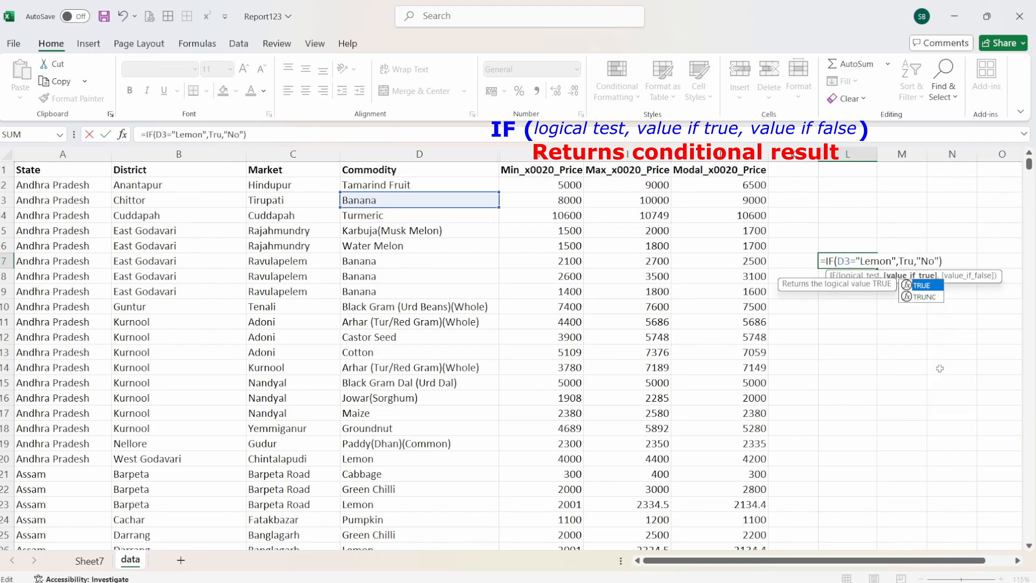
type("e")
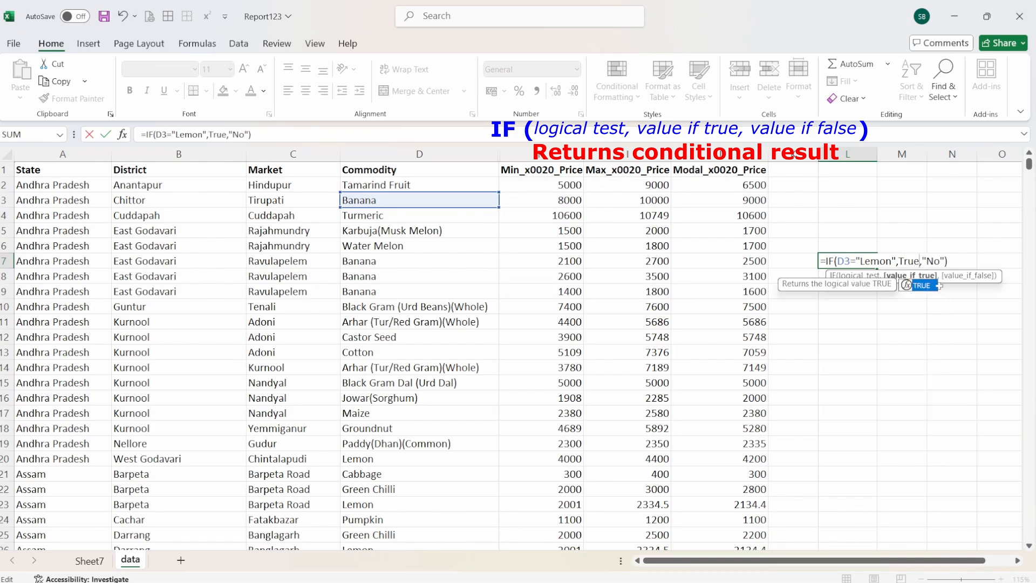
left_click_drag(923, 262, 947, 261)
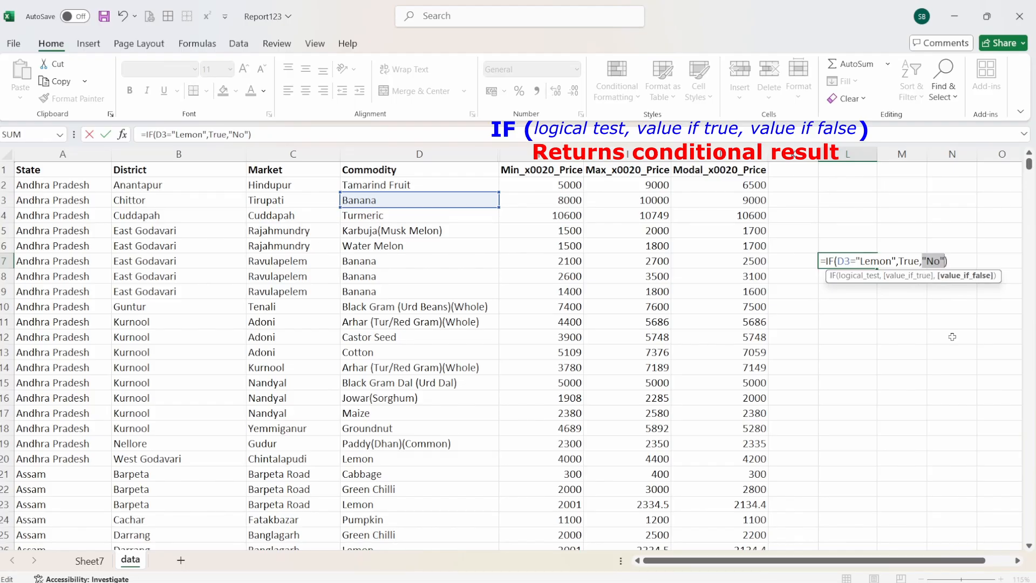
type("False")
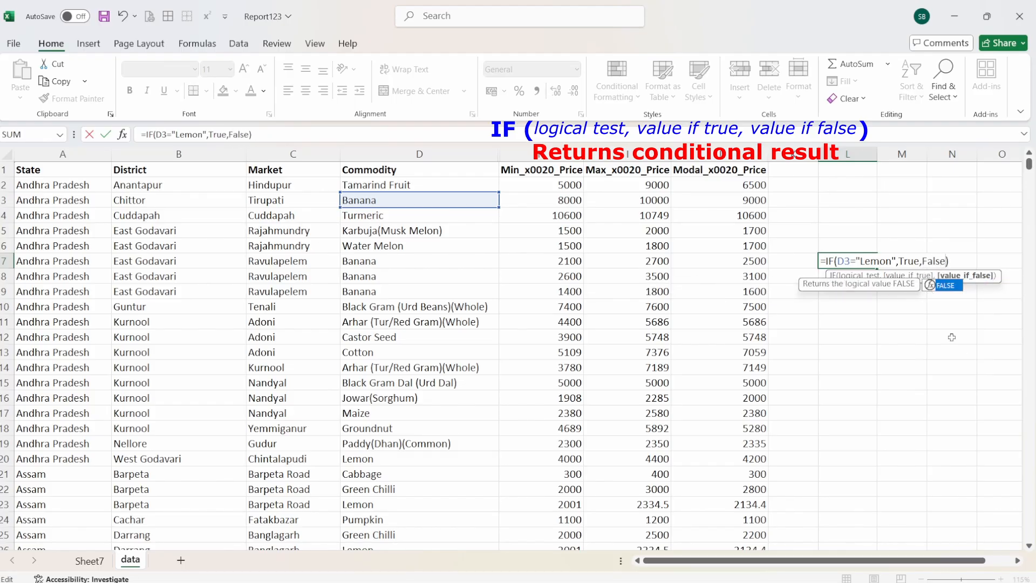
key("Return")
Clear cell L7 and start an IF formula in L5 with the logical test D3="Banana"
left_click(850, 260)
key("Delete")
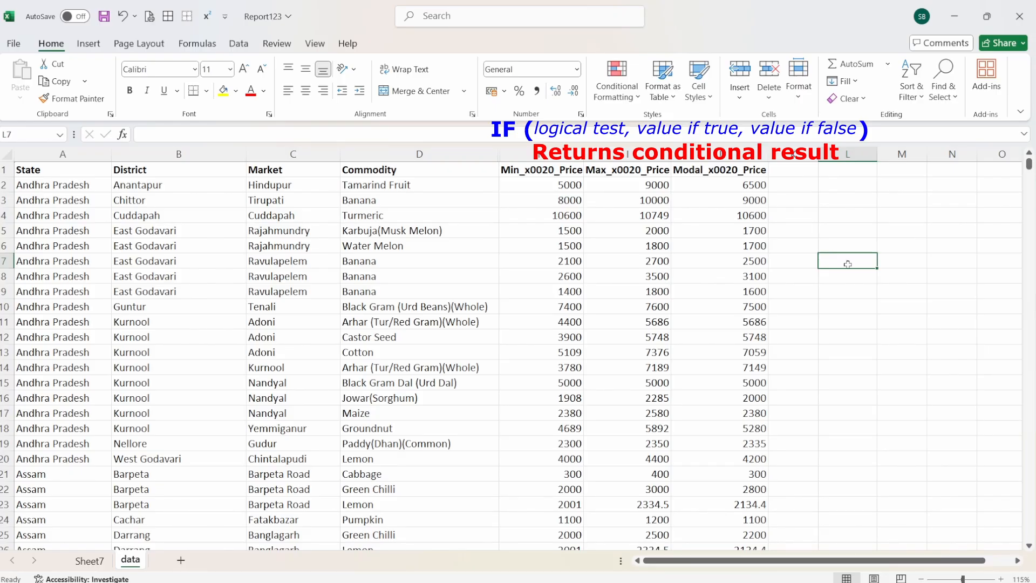
left_click(386, 200)
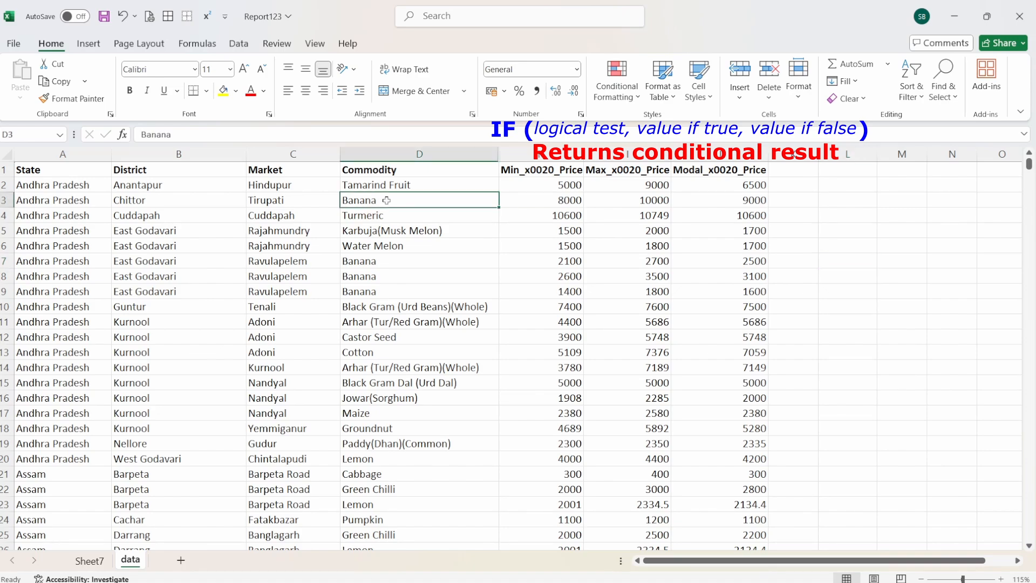
left_click(542, 200)
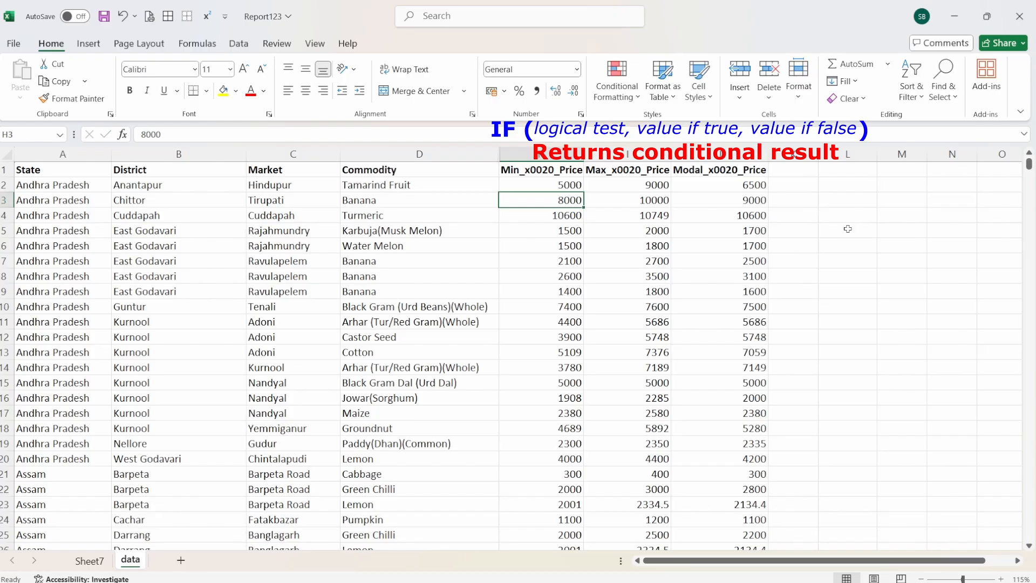
left_click(848, 229)
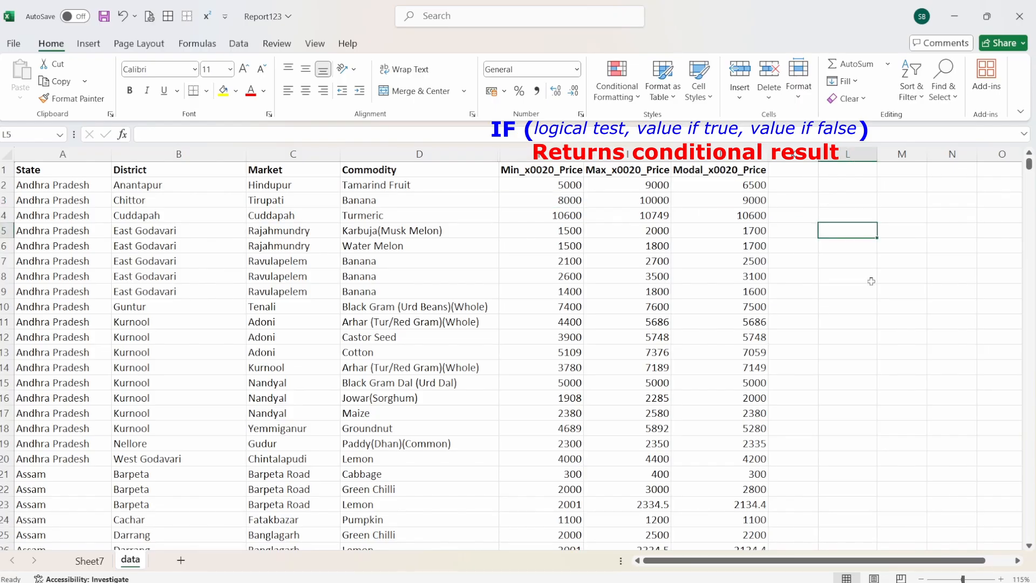
type("=")
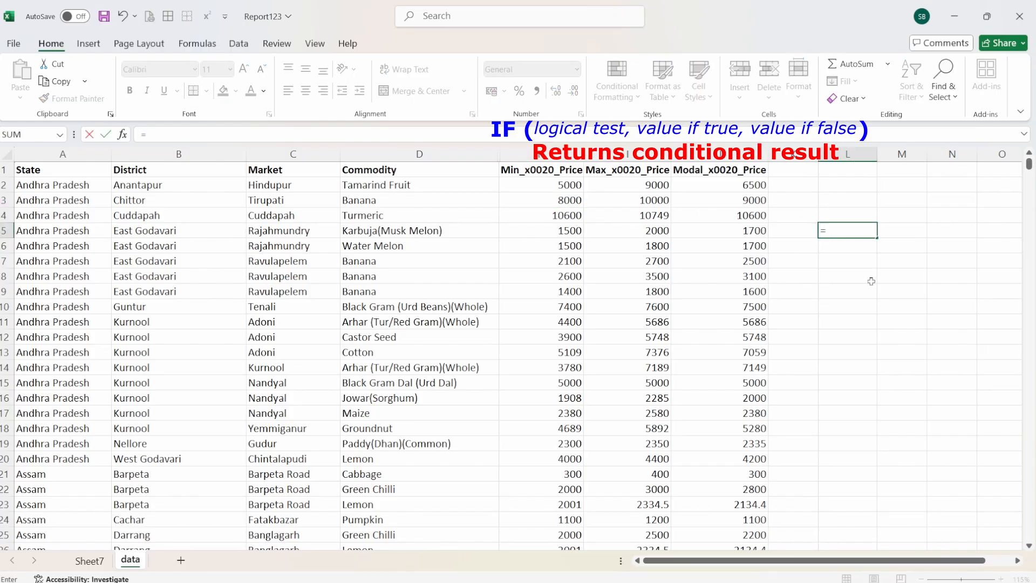
type("if")
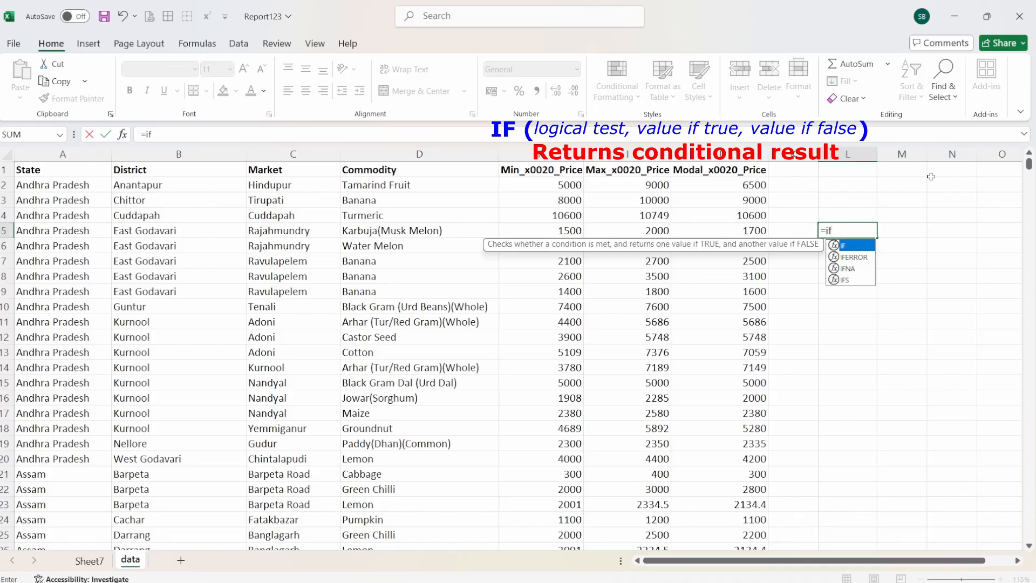
double_click(855, 246)
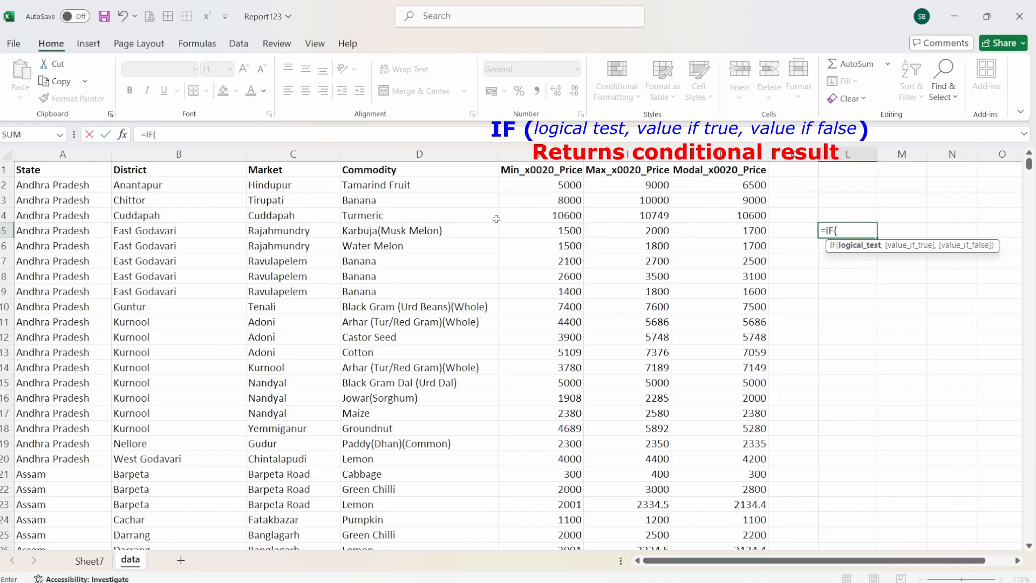
left_click(417, 201)
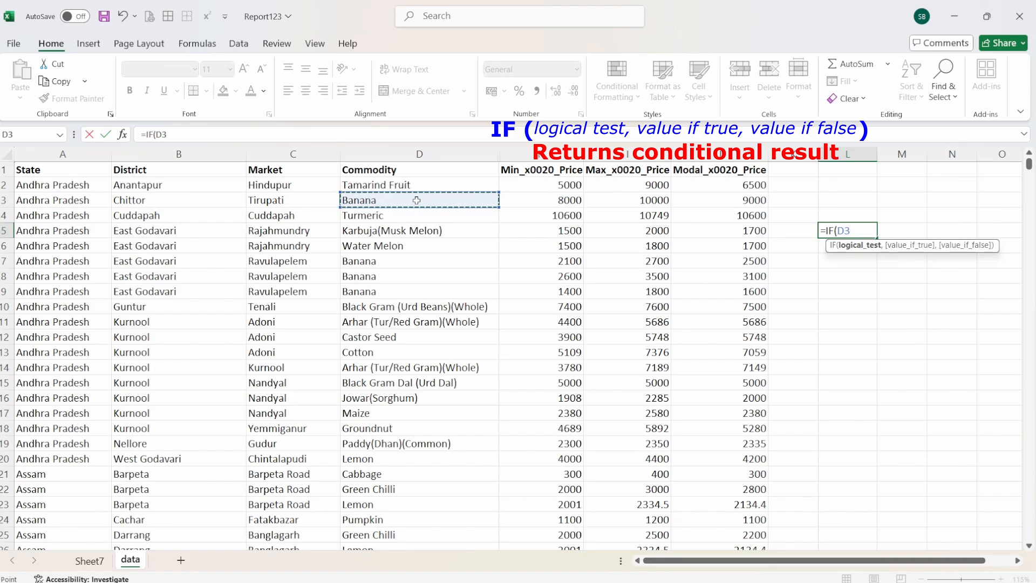
type("=\"Banana")
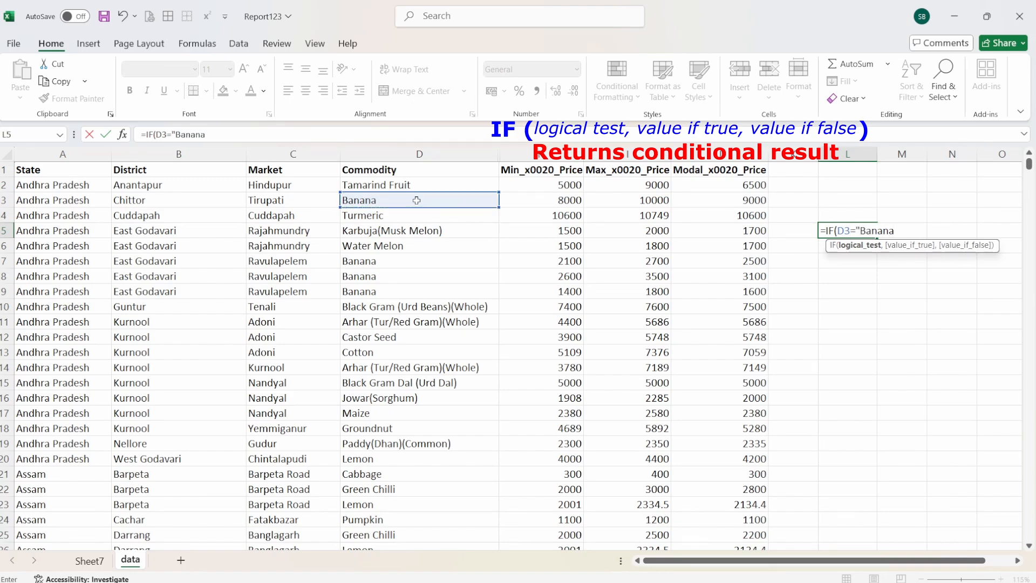
type("\",")
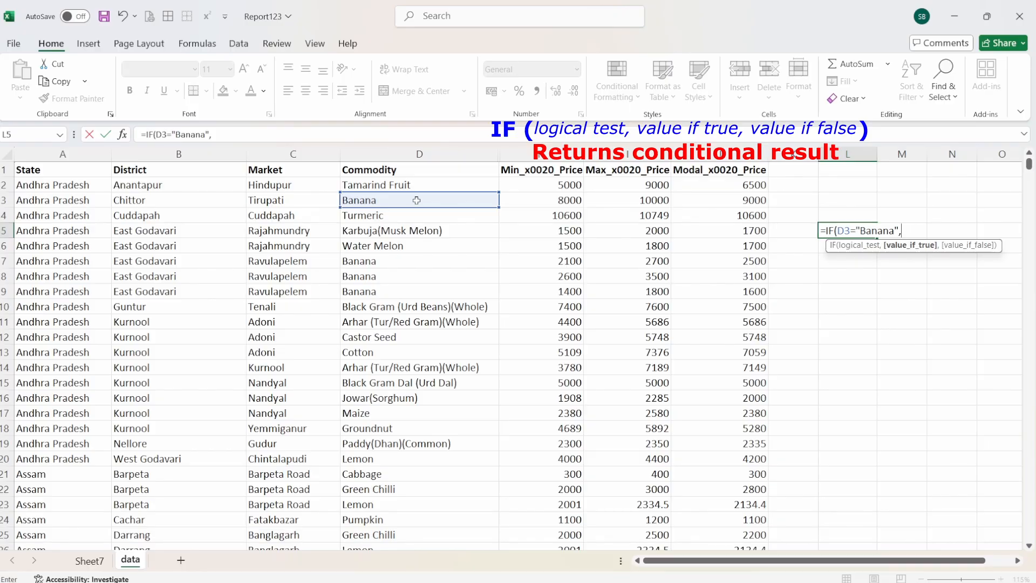
Nest IF(H3>5000,"Red","Blue") as the value-if-true argument in L5 and enter the completed formula
type("i")
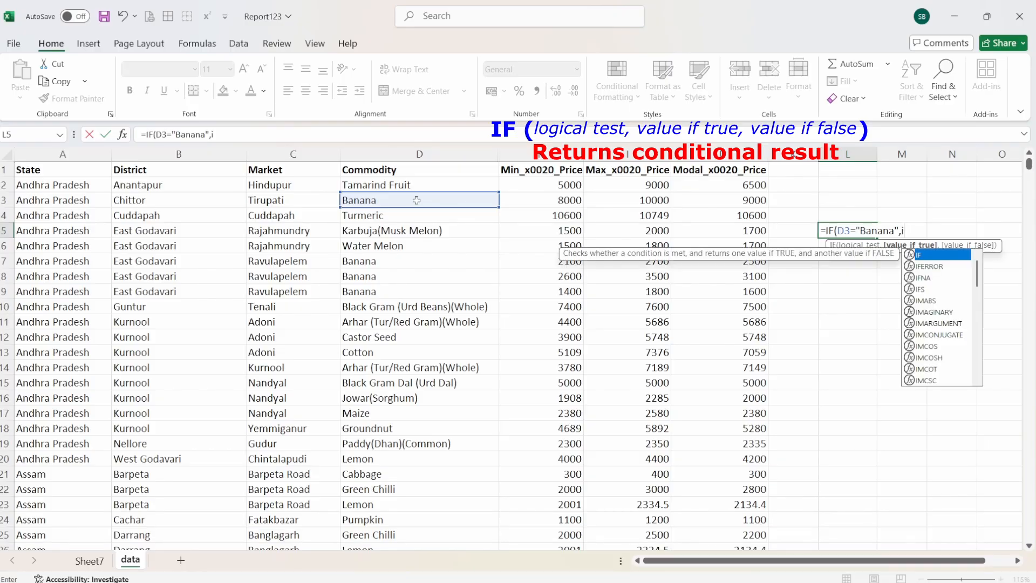
type("f")
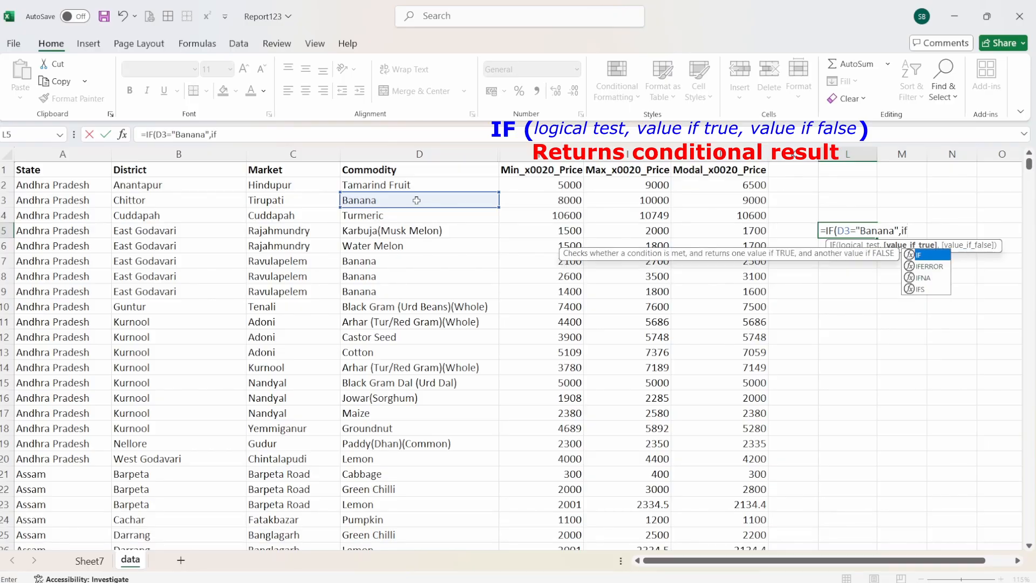
double_click(921, 255)
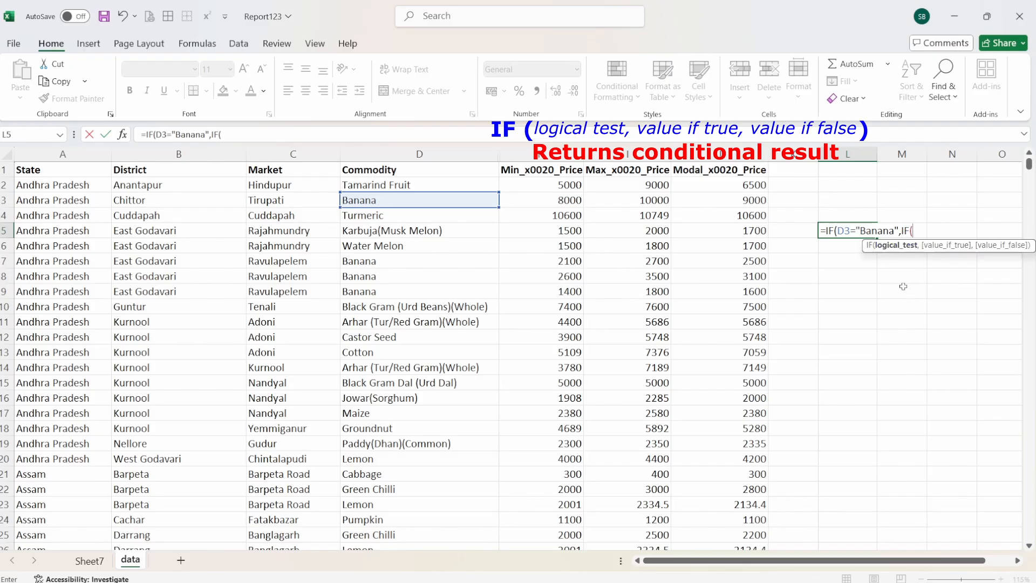
left_click(567, 201)
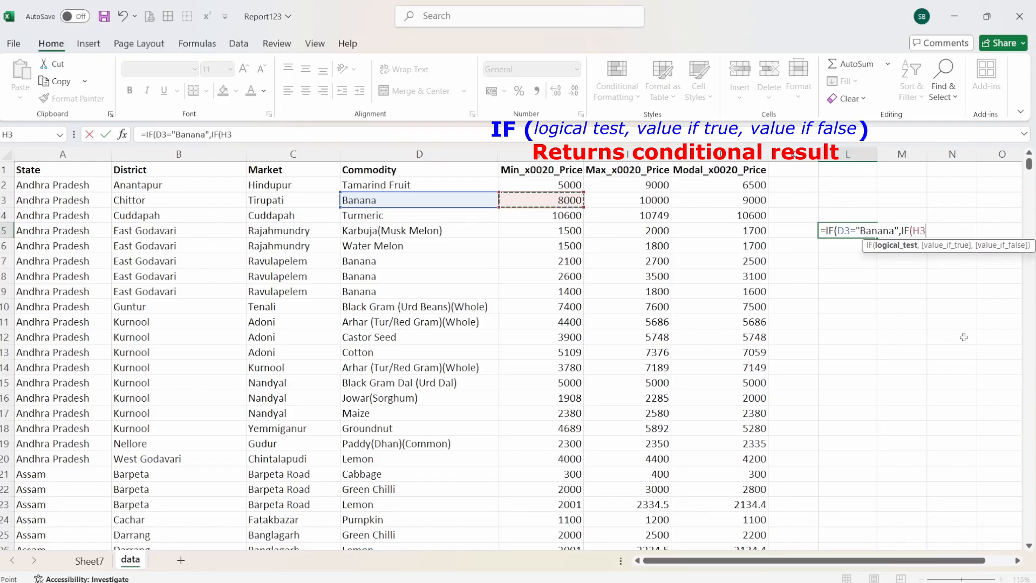
type(">5000")
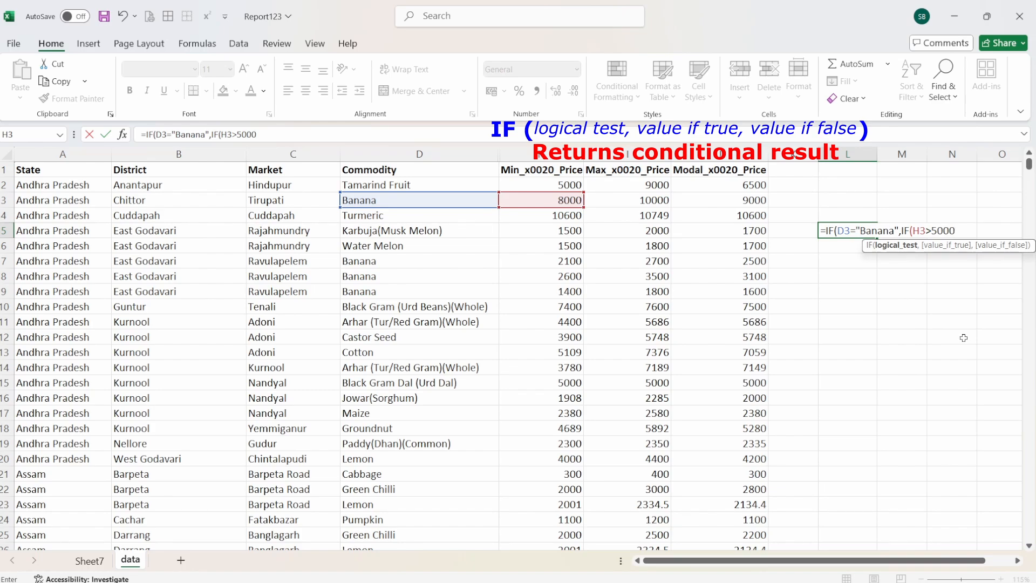
type(",")
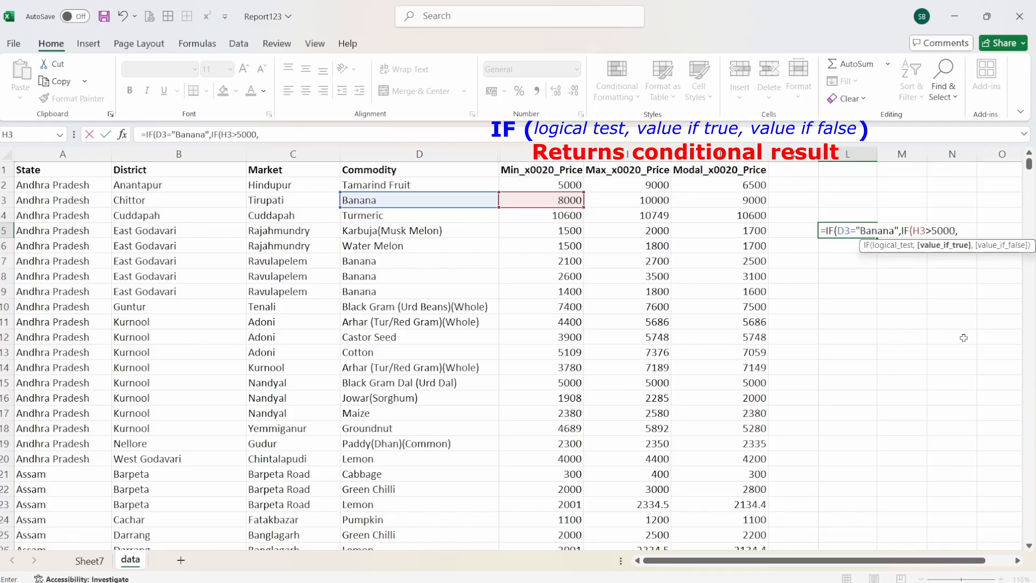
type("\"Red\",")
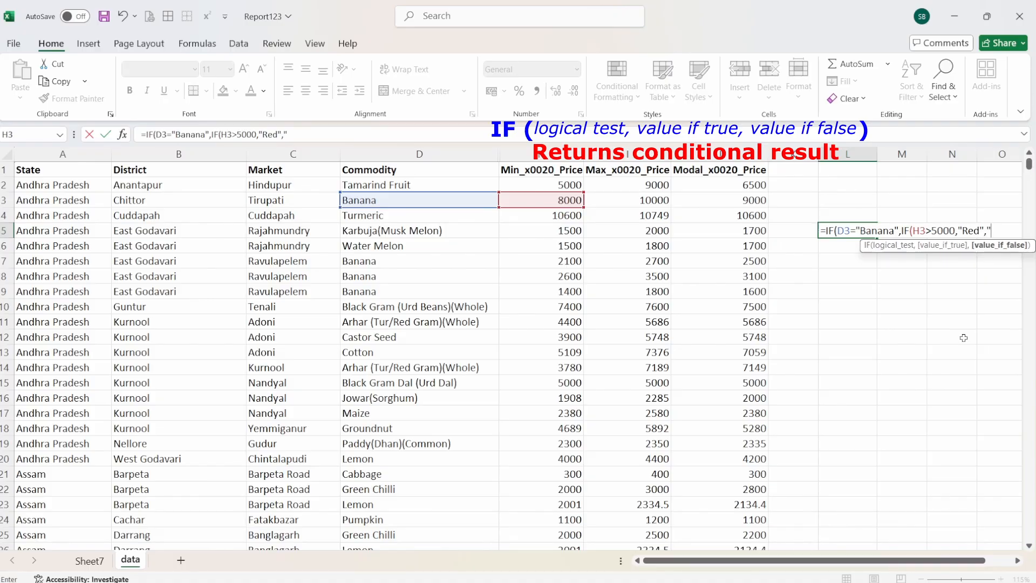
type("\"Blue")
type(")")
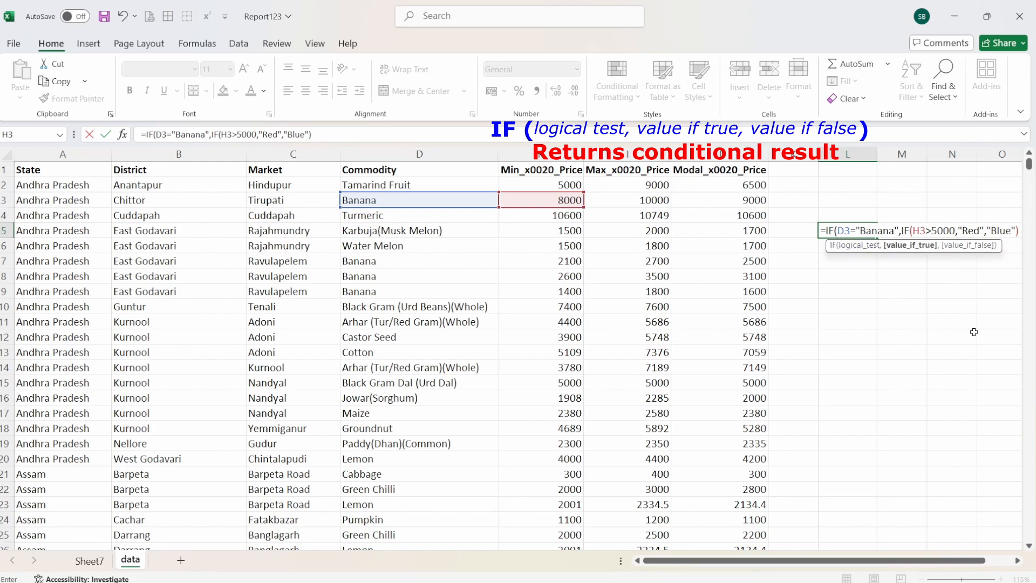
type(")")
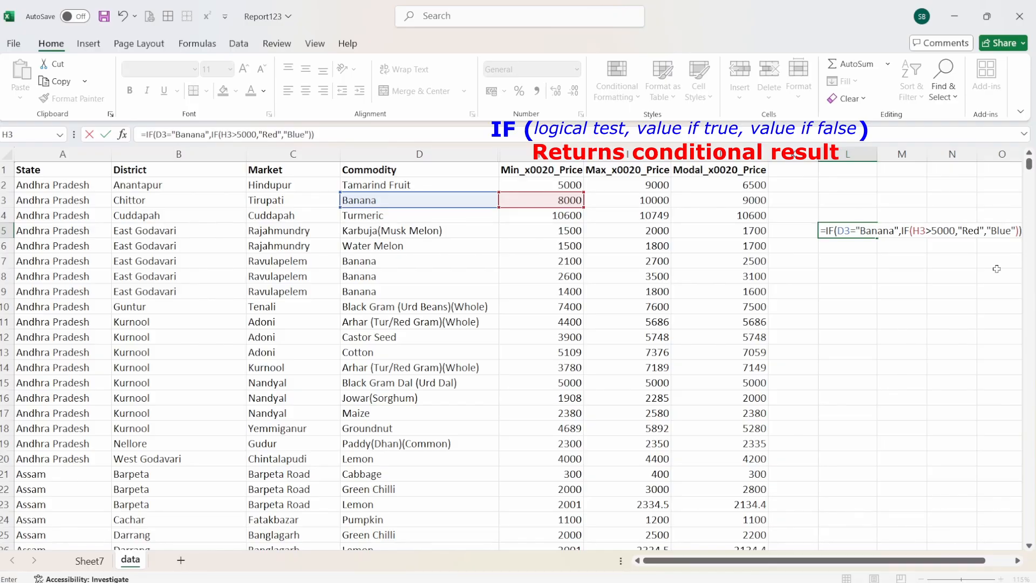
key("Return")
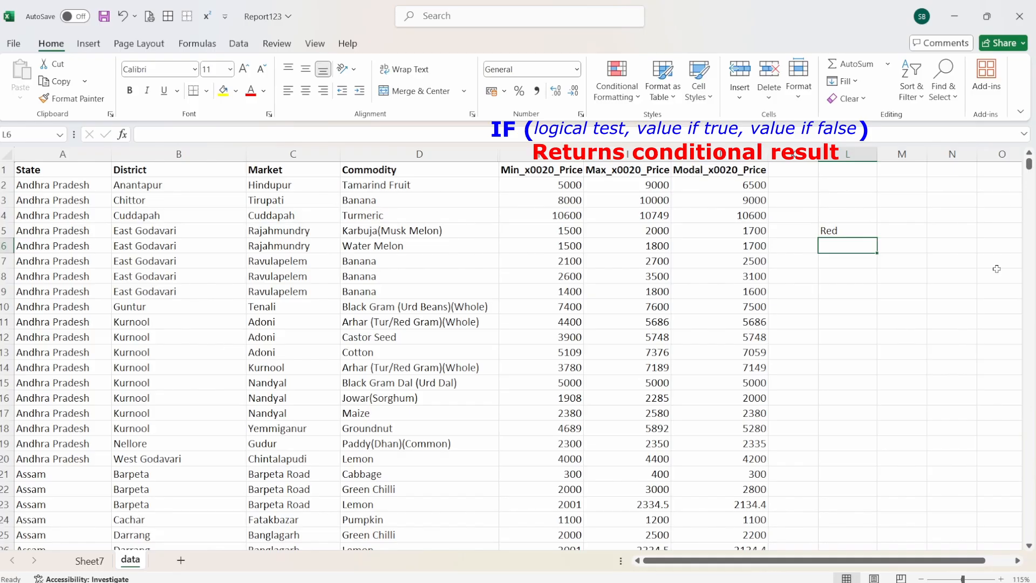
Review the nested IF formula in L5, then set the minimum price in H3 to 3000
double_click(855, 229)
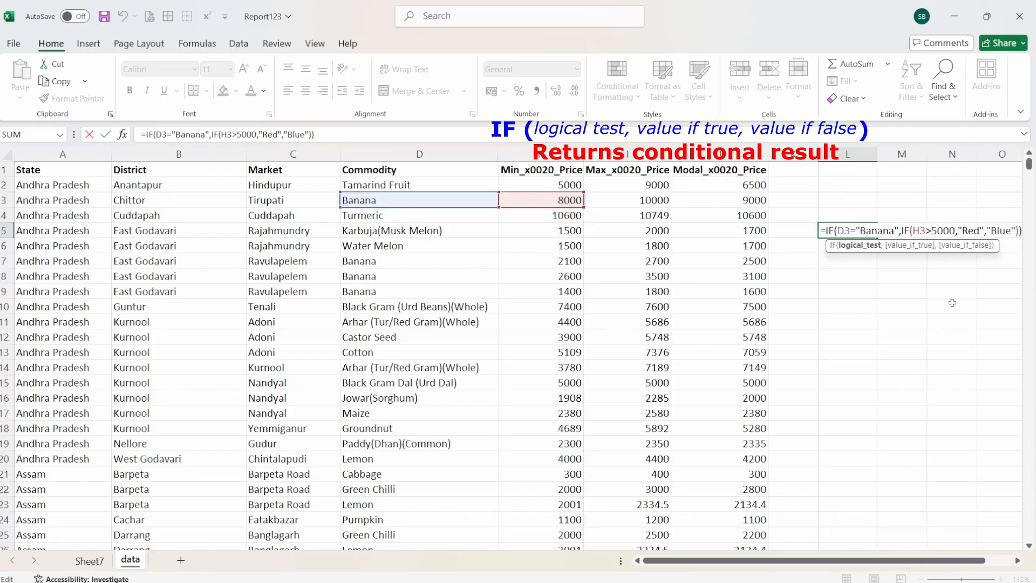
key("Return")
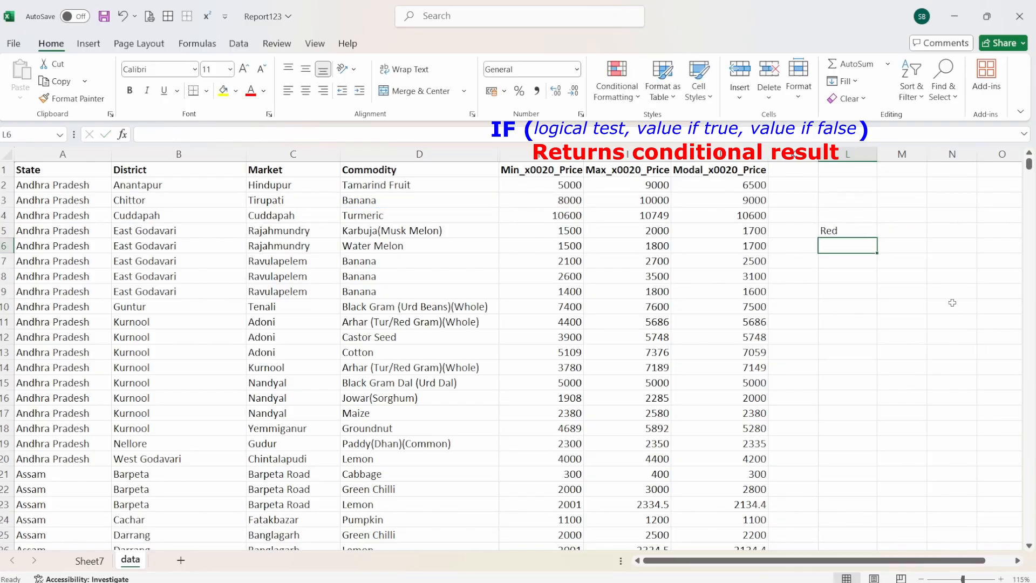
left_click(545, 198)
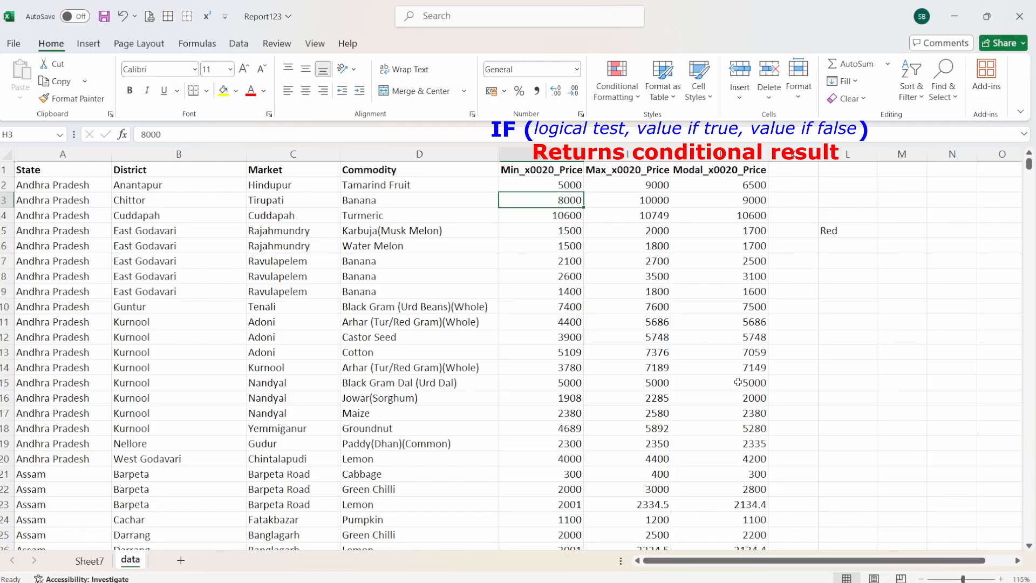
type("3000")
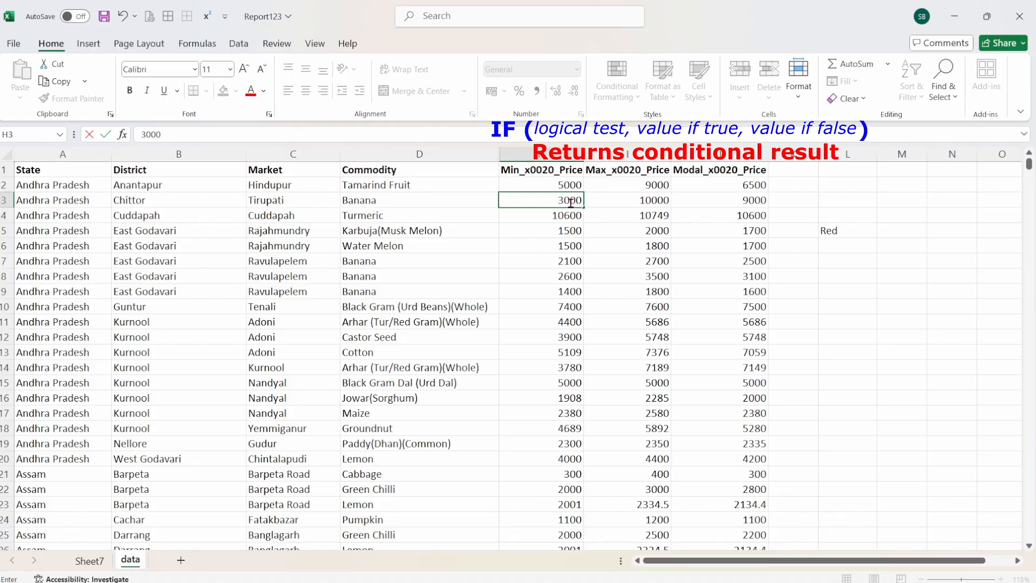
key("Return")
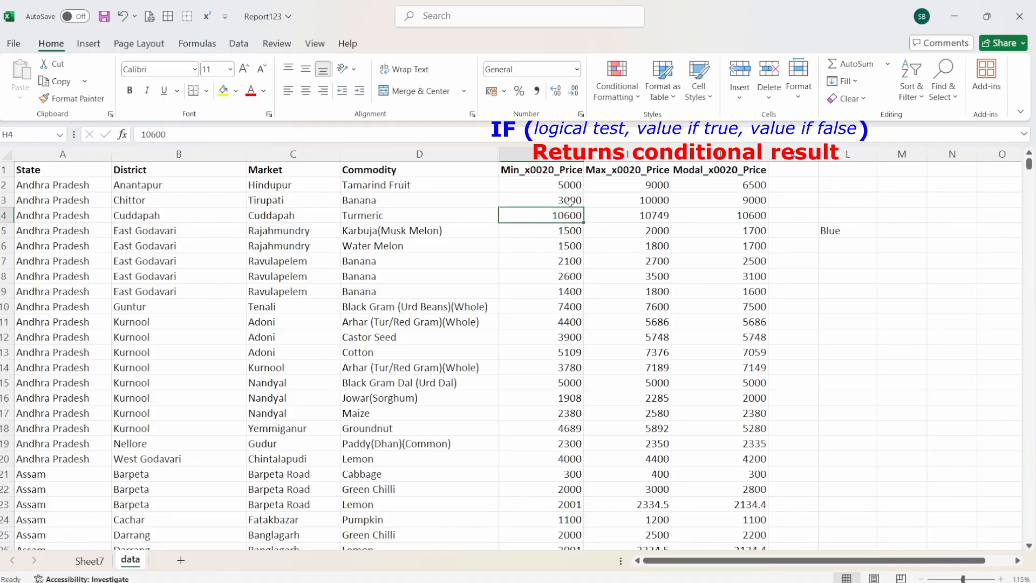
Open the nested IF formula in L5 for editing
double_click(844, 233)
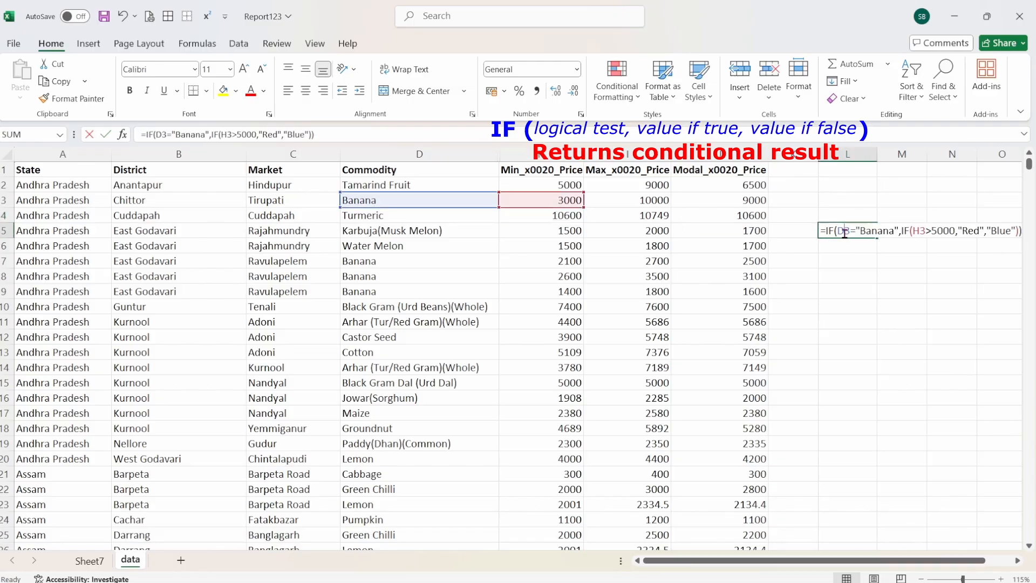